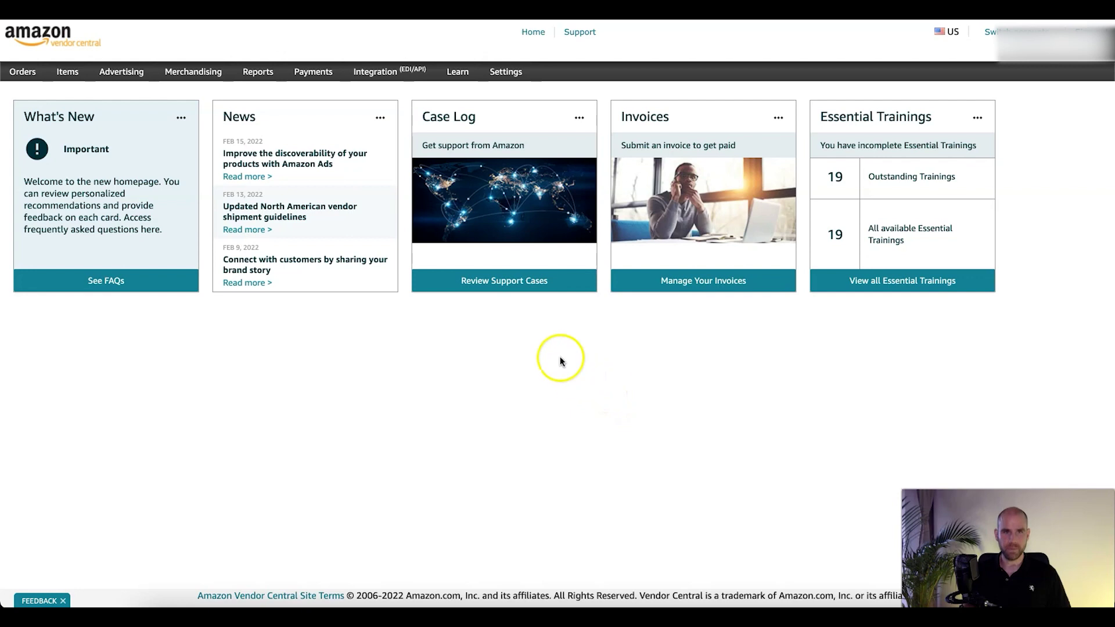
From Merchandising > Coupons, create a new campaign and pick the one-at-a-time single coupon option.
mouse_move(191, 72)
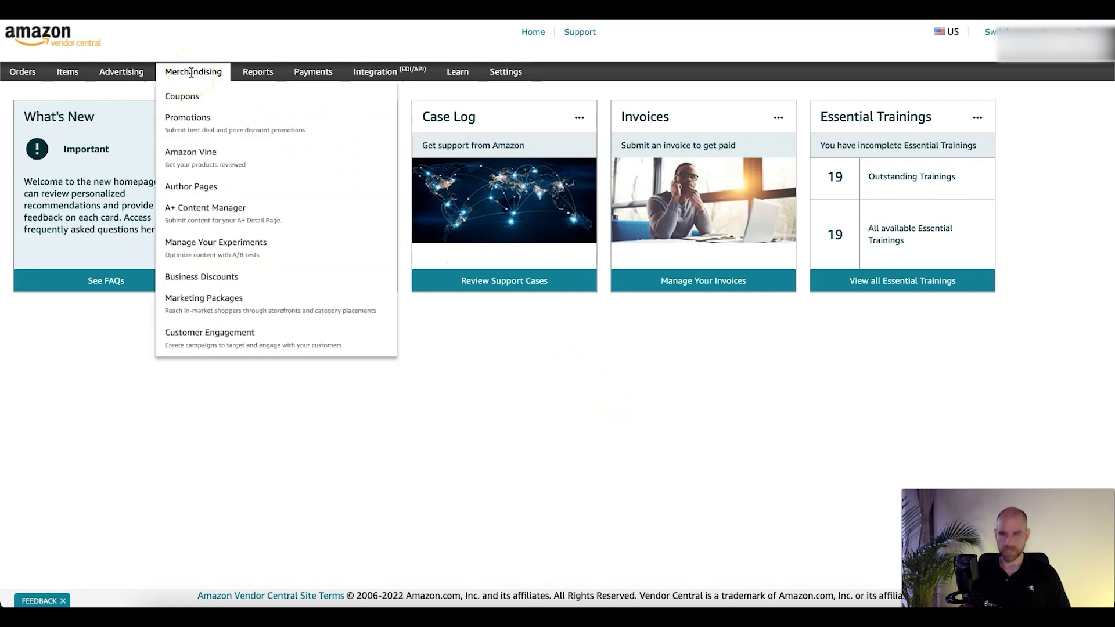
click(181, 94)
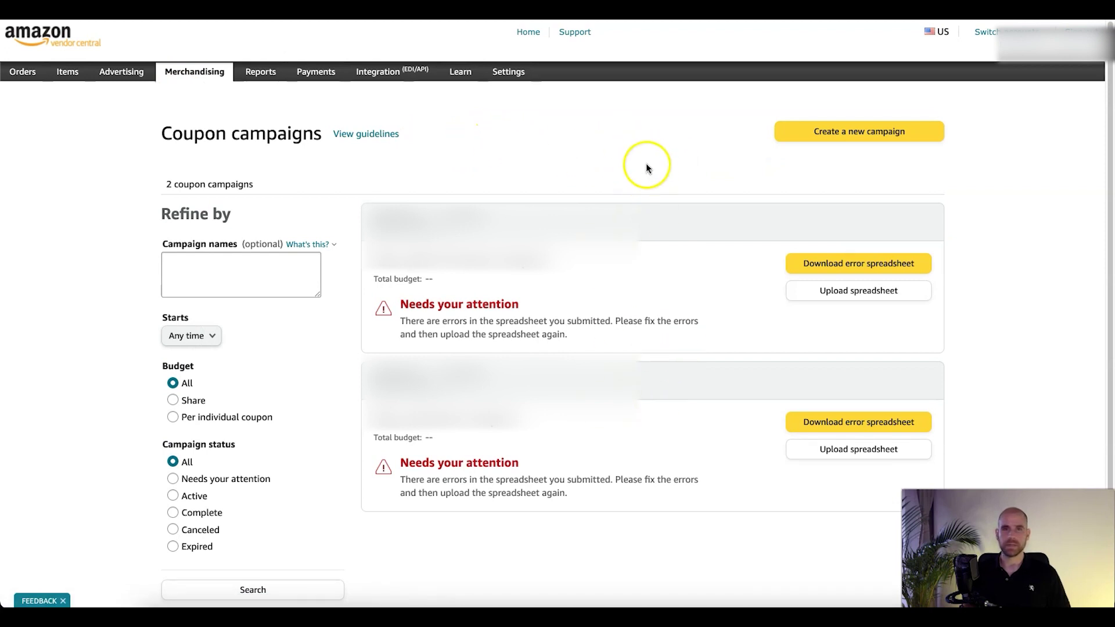
click(858, 133)
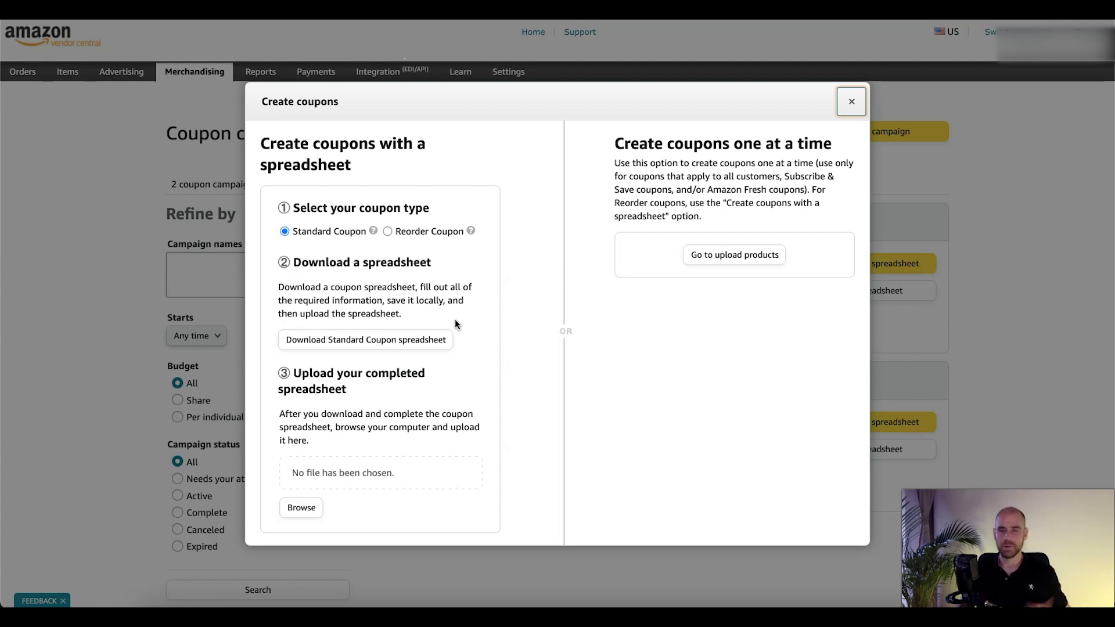
click(735, 260)
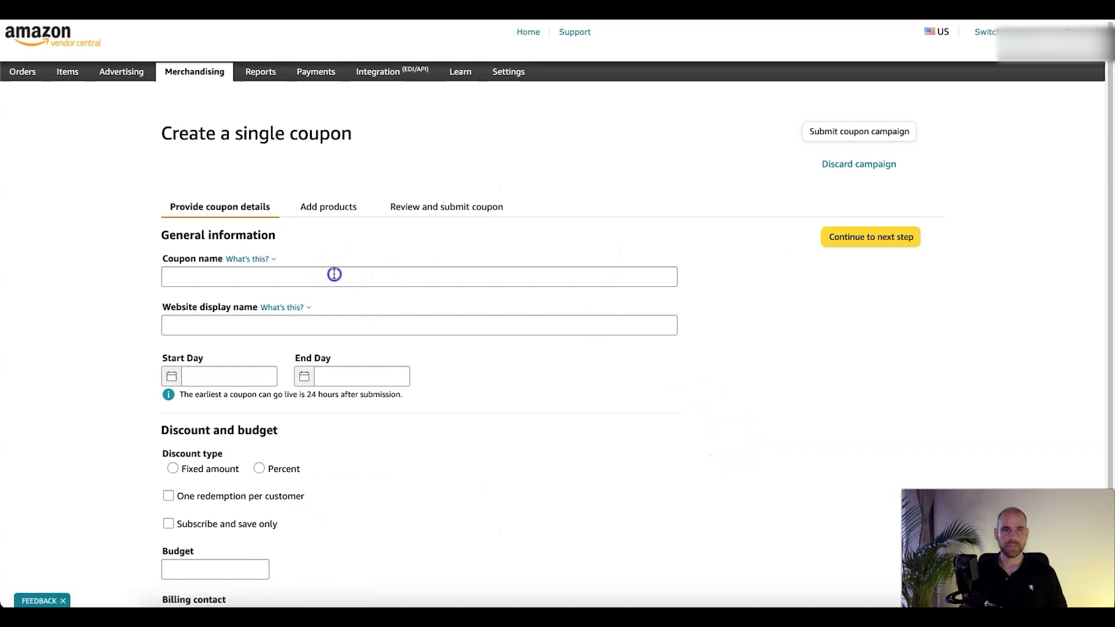
Enter 'test product' as the coupon name after viewing its What's this? explanation.
click(349, 277)
scroll(640, 324, down, 2)
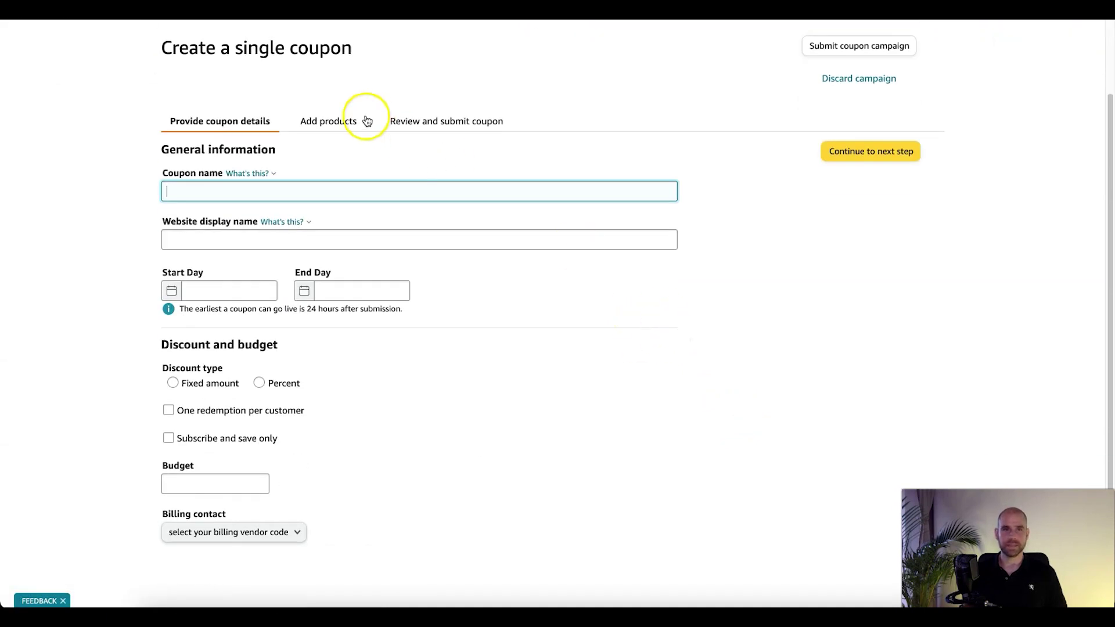
click(281, 195)
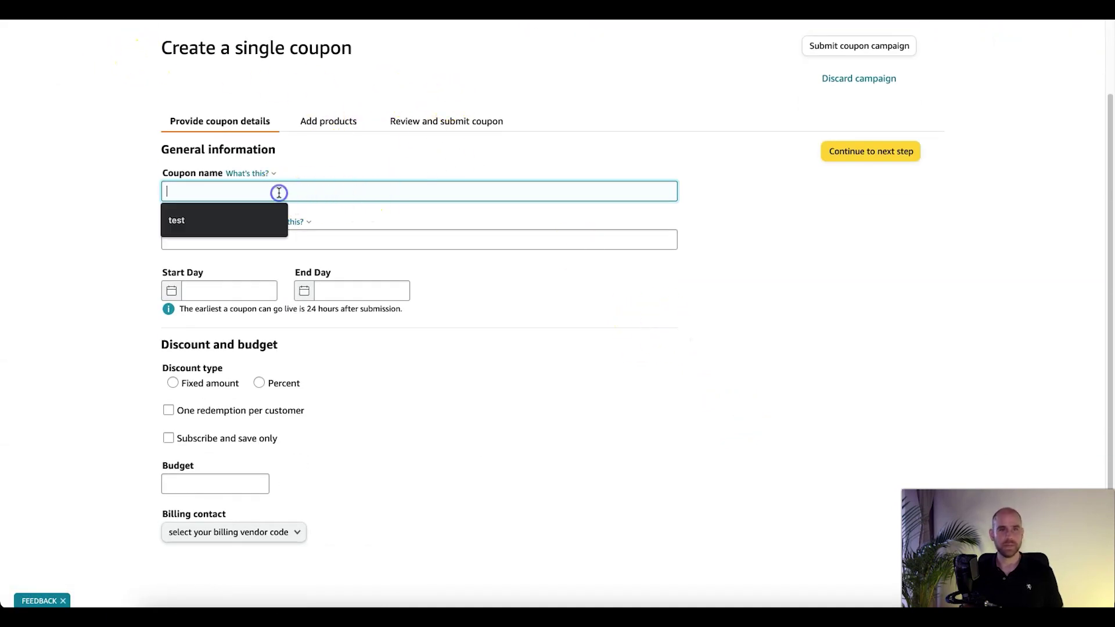
click(318, 167)
click(254, 175)
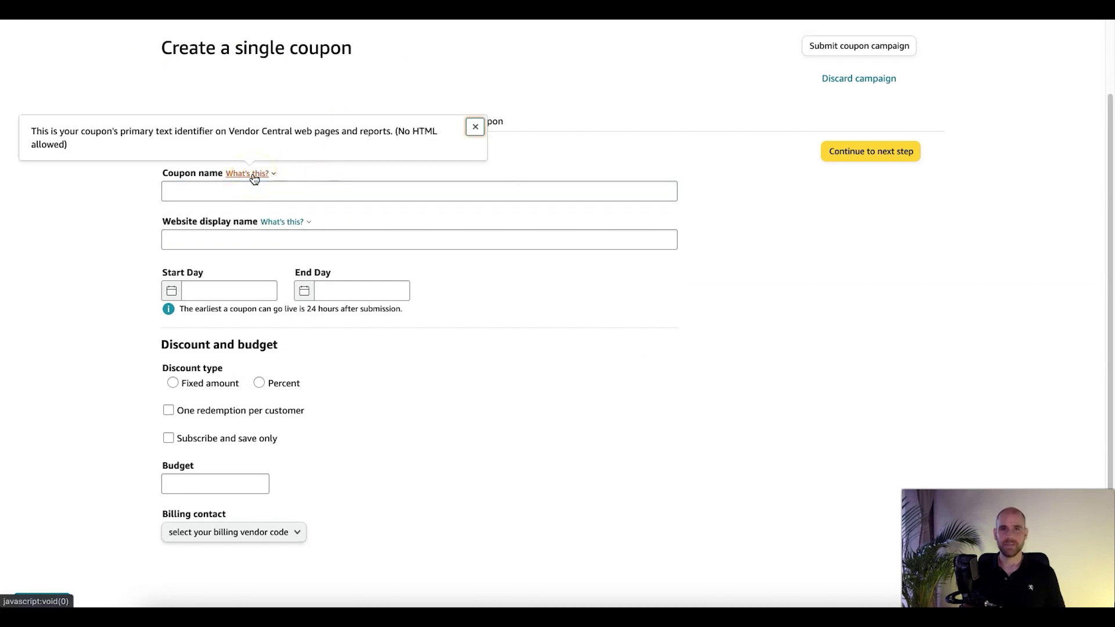
click(259, 192)
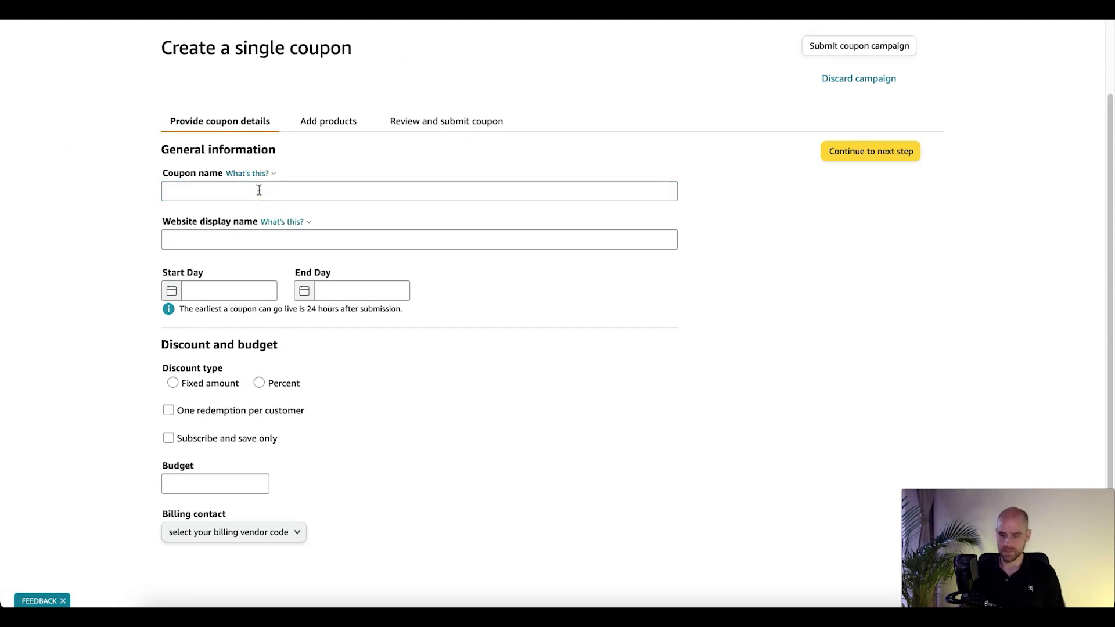
click(259, 190)
text(test)
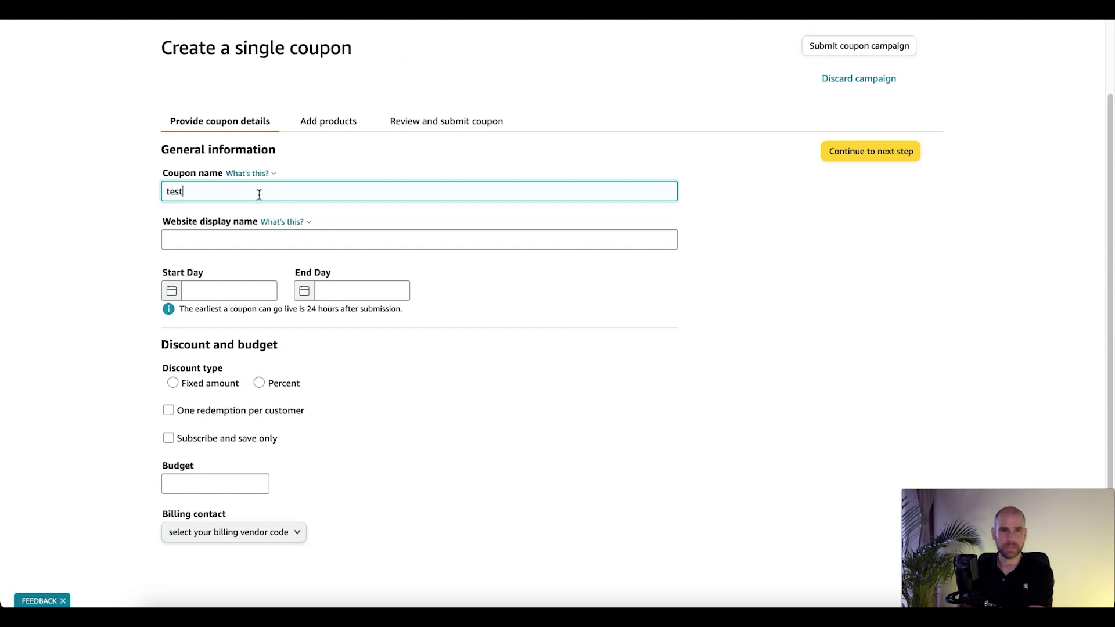
text( product)
click(199, 241)
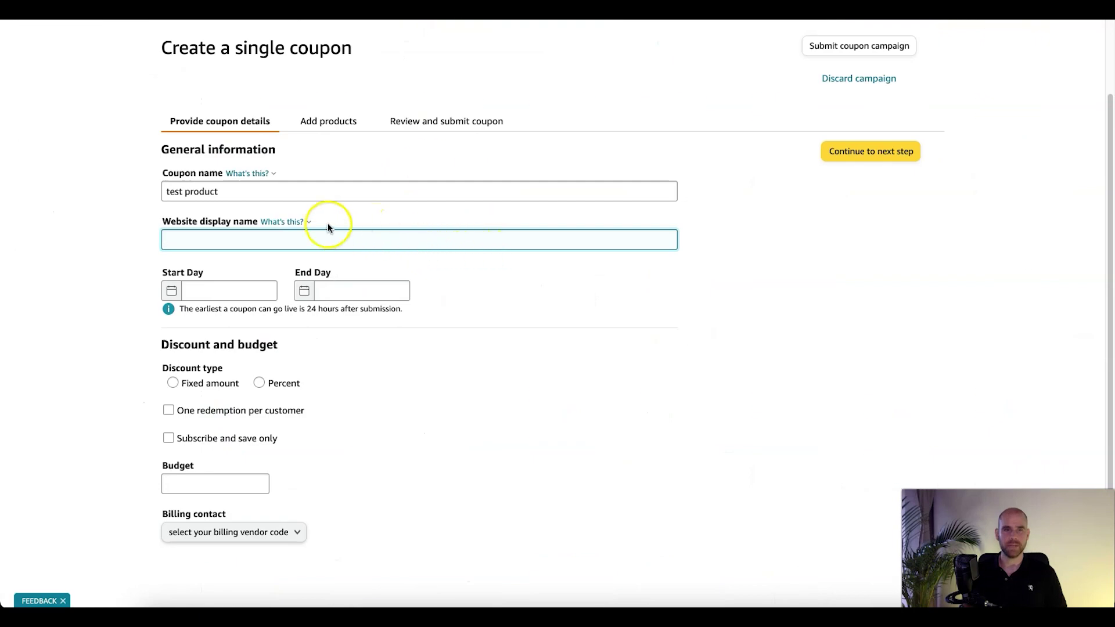
Set the website display name to 'Black kitchen knife set'.
click(282, 223)
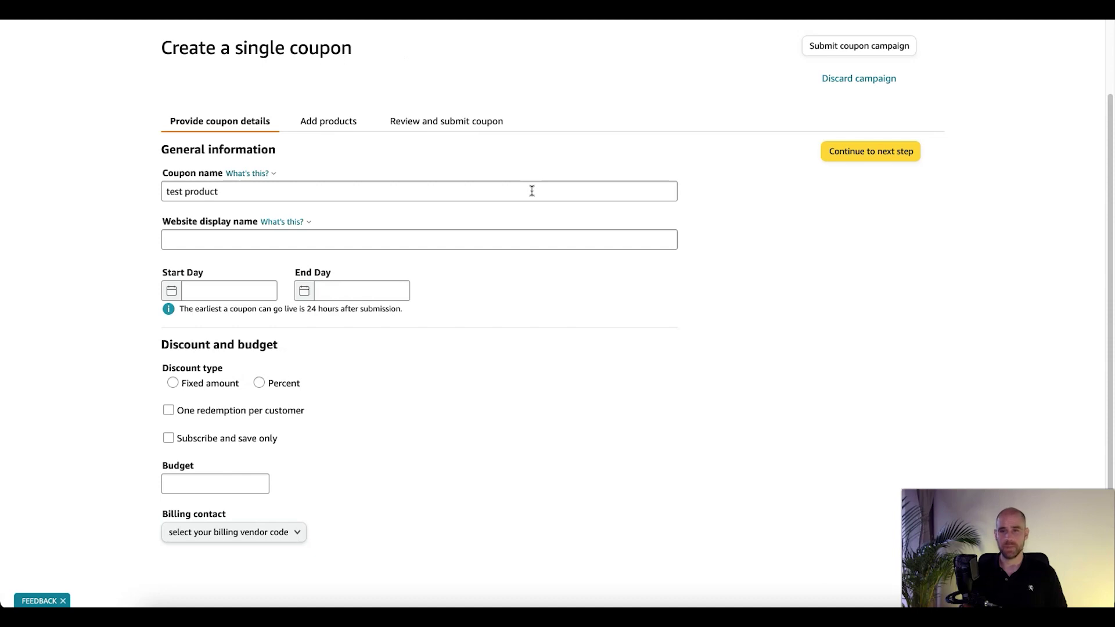
click(564, 438)
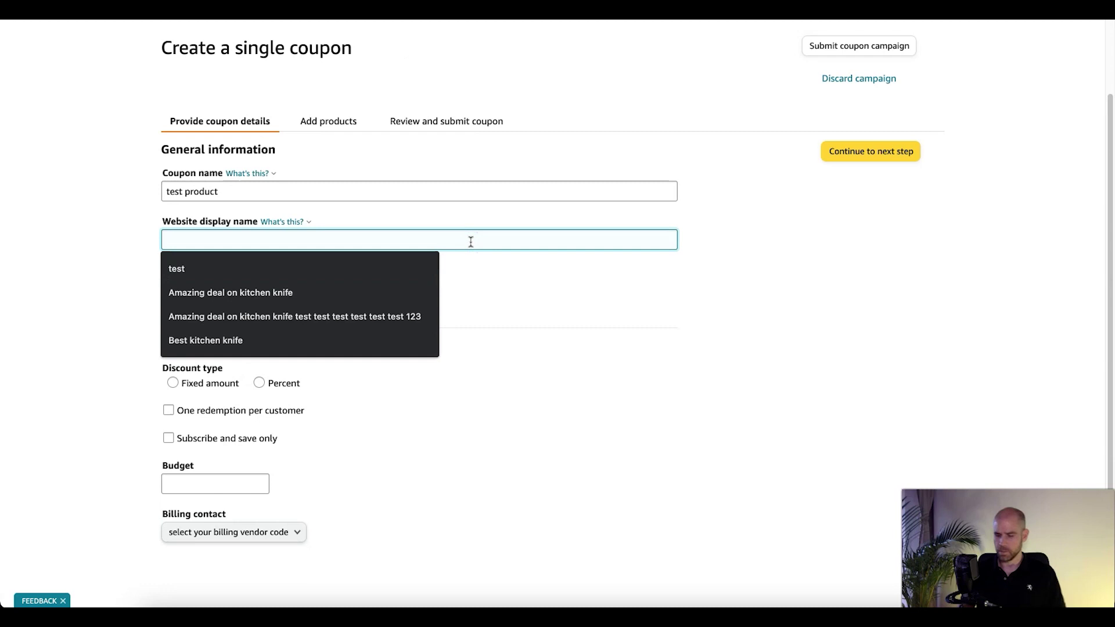
text(Bl)
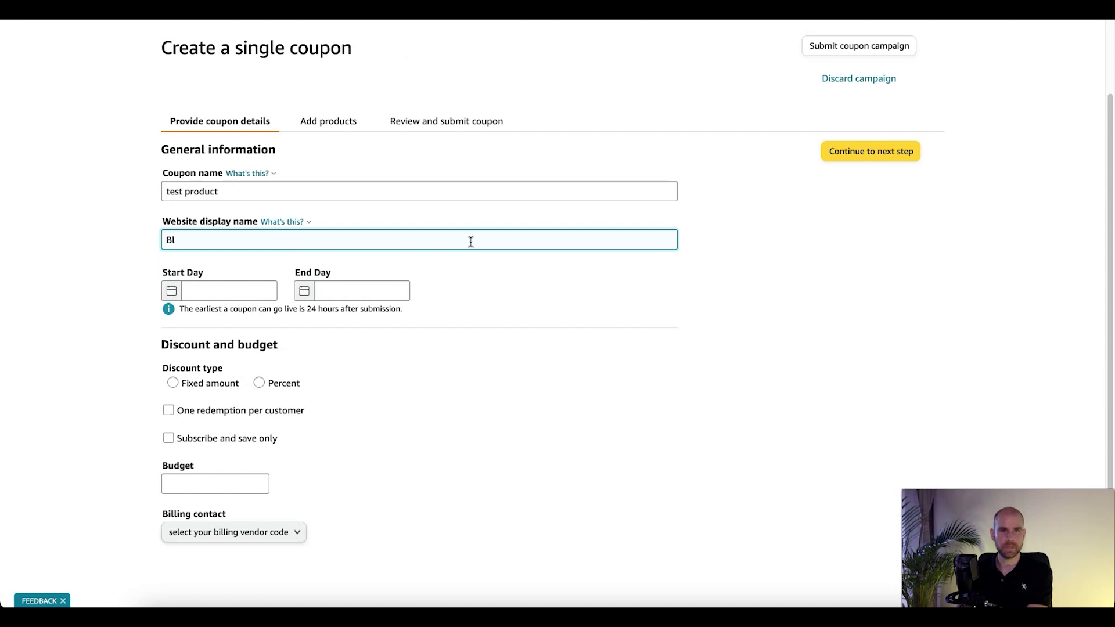
text(ack kitchen knife set)
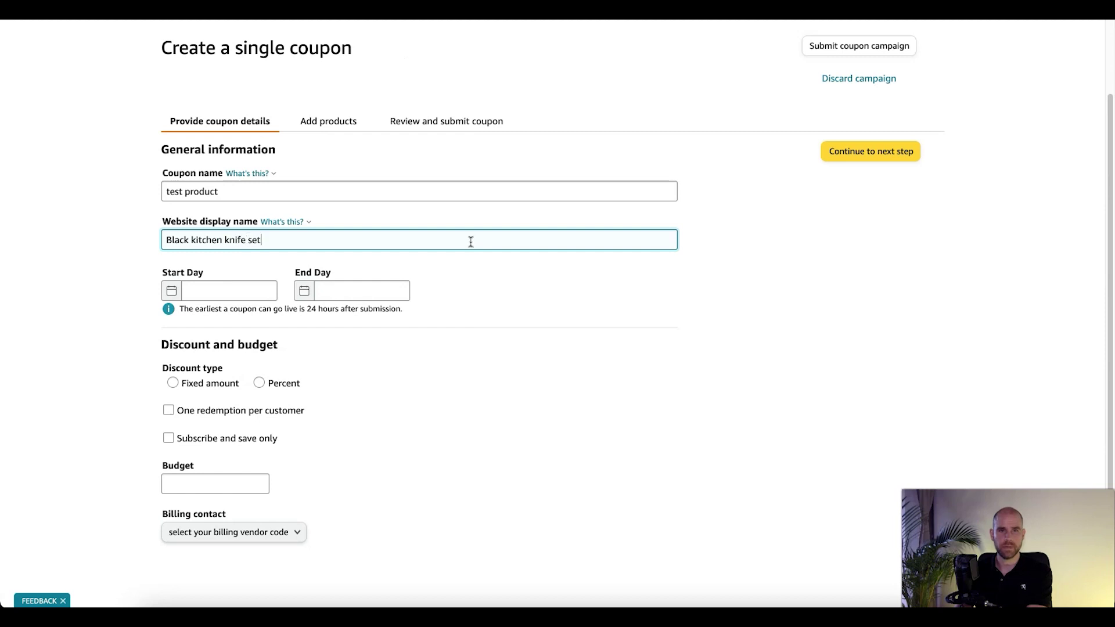
Set the start day to 17 February 2022 and the end day to 16 February 2023.
click(242, 290)
click(258, 416)
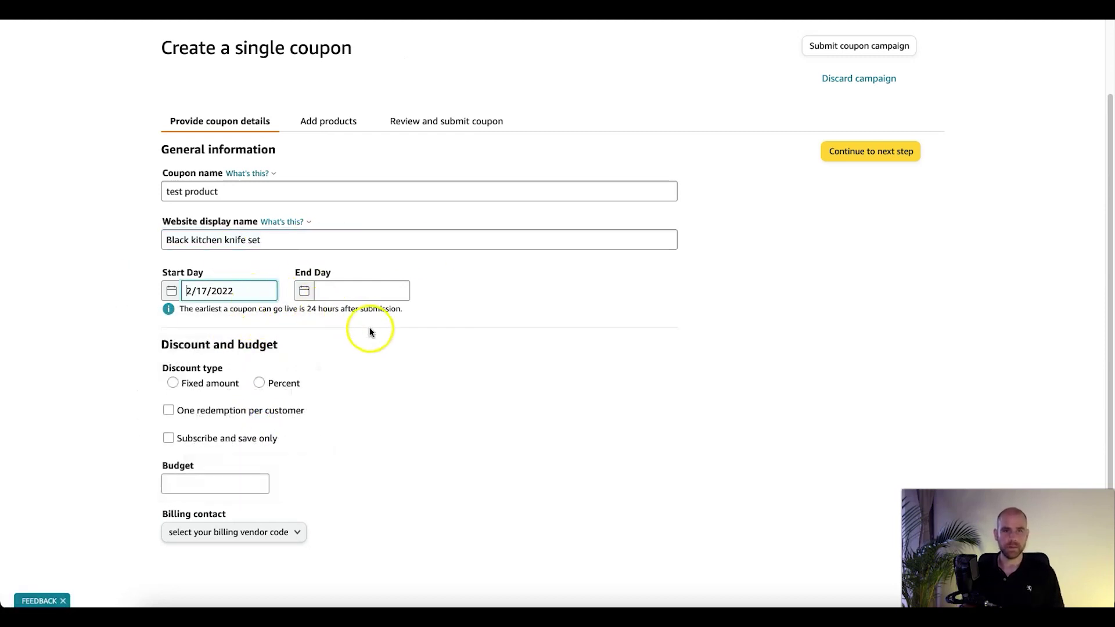
click(329, 291)
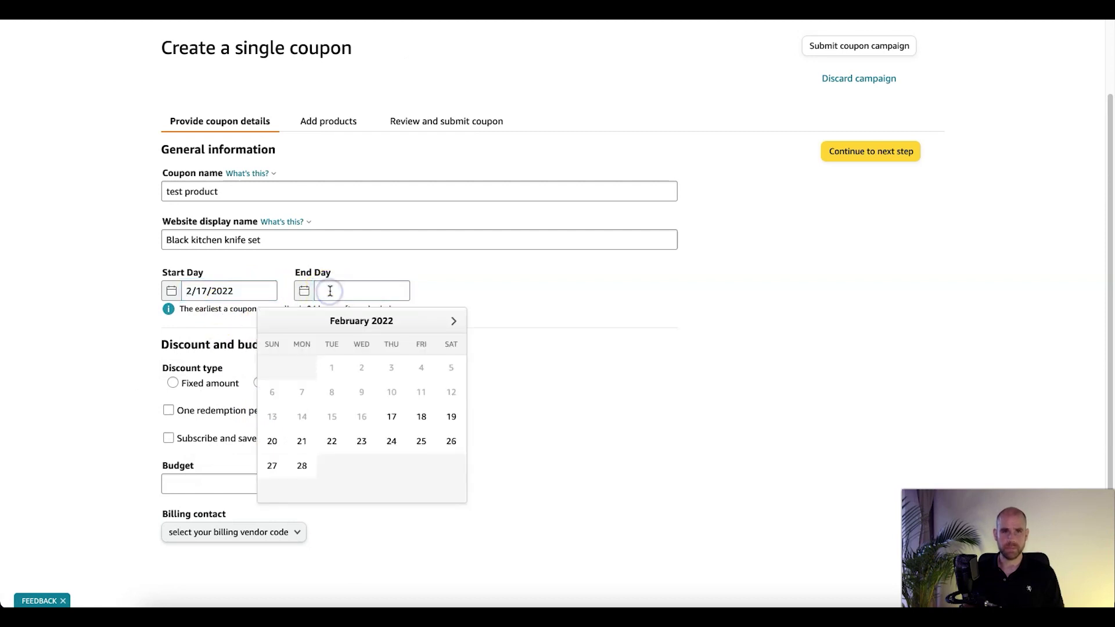
click(459, 319)
click(460, 319)
click(460, 319)
click(462, 320)
click(462, 320)
click(462, 319)
click(461, 319)
click(461, 319)
click(462, 320)
click(462, 319)
click(462, 319)
click(462, 320)
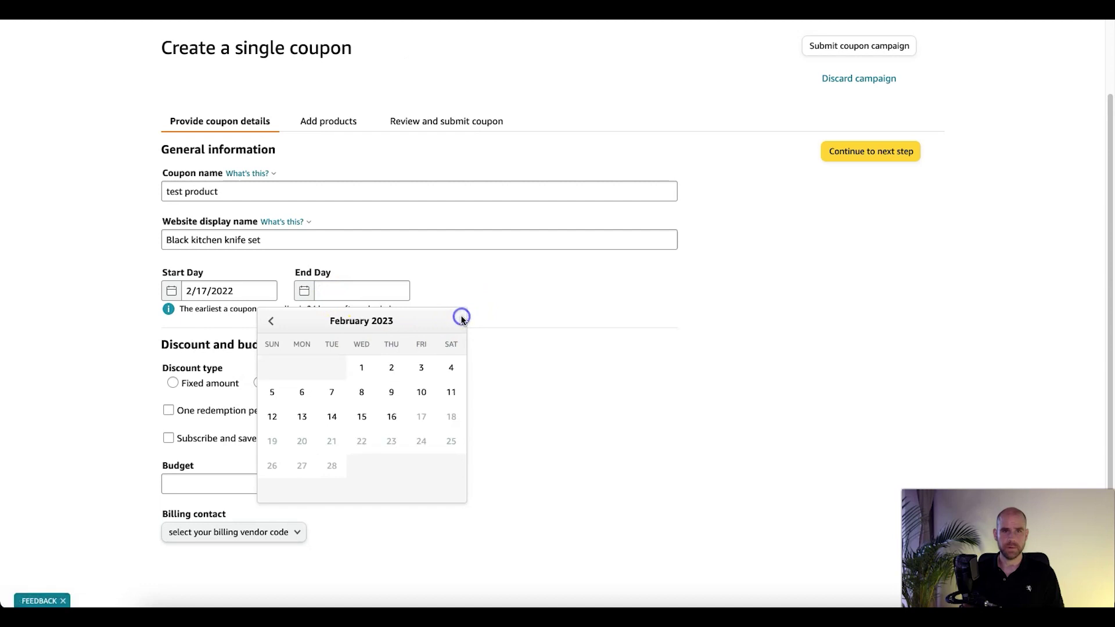
click(387, 420)
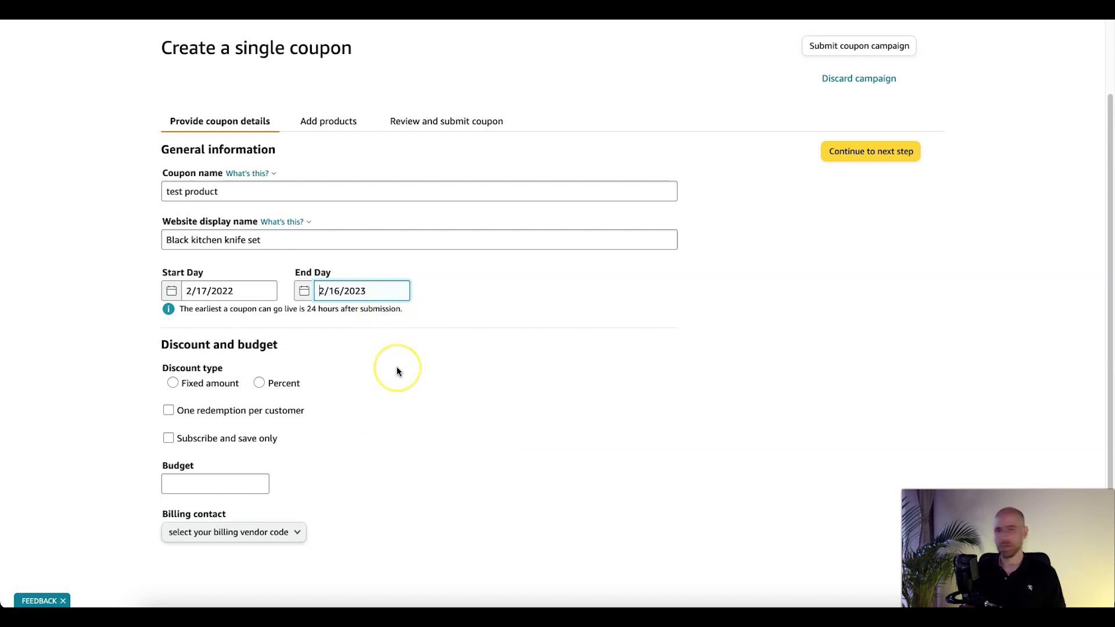
Make the discount a fixed amount of $2.00.
click(260, 389)
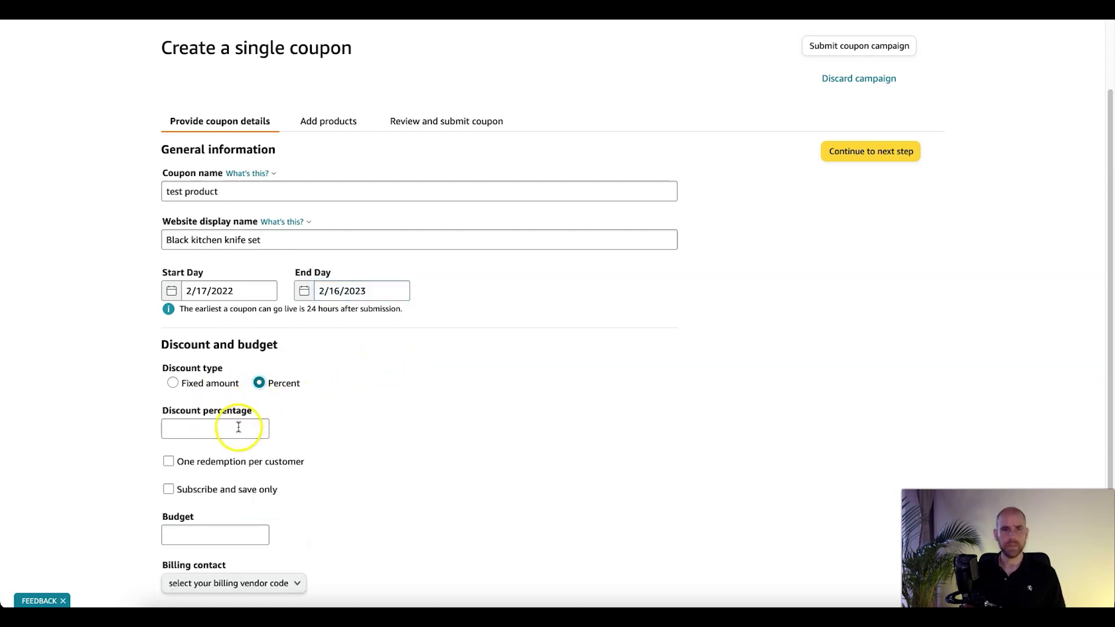
click(172, 383)
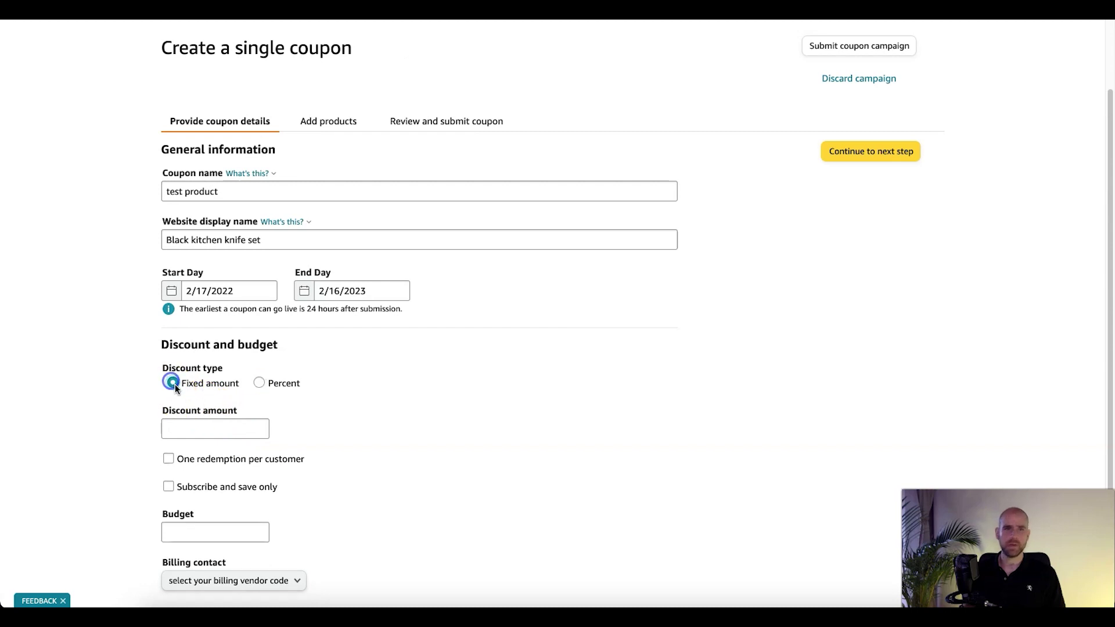
click(232, 428)
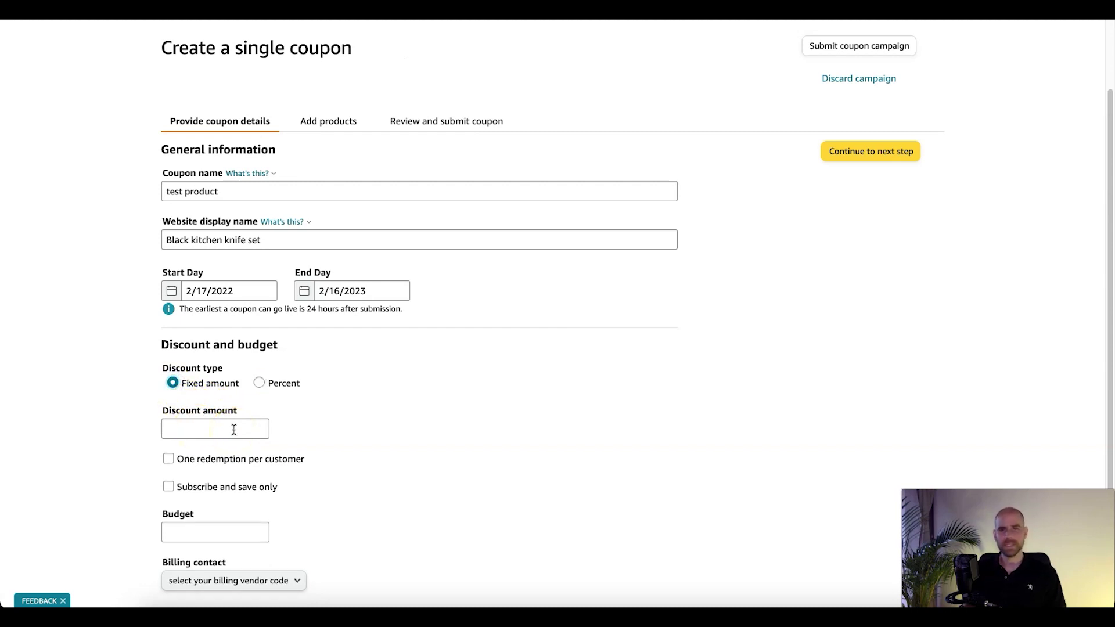
click(234, 429)
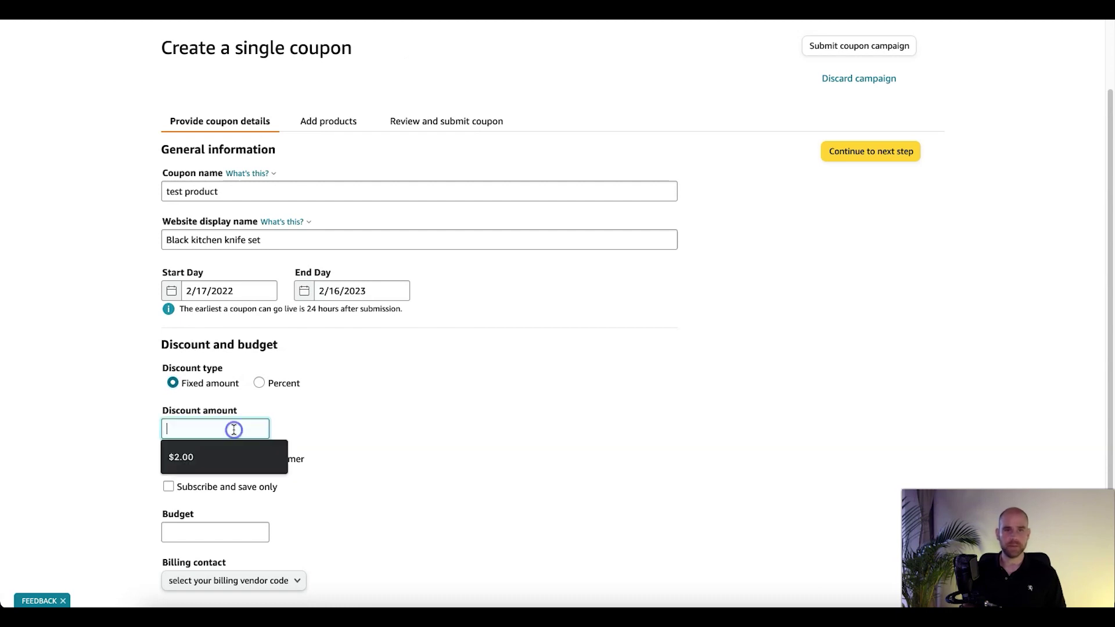
text(2)
click(348, 437)
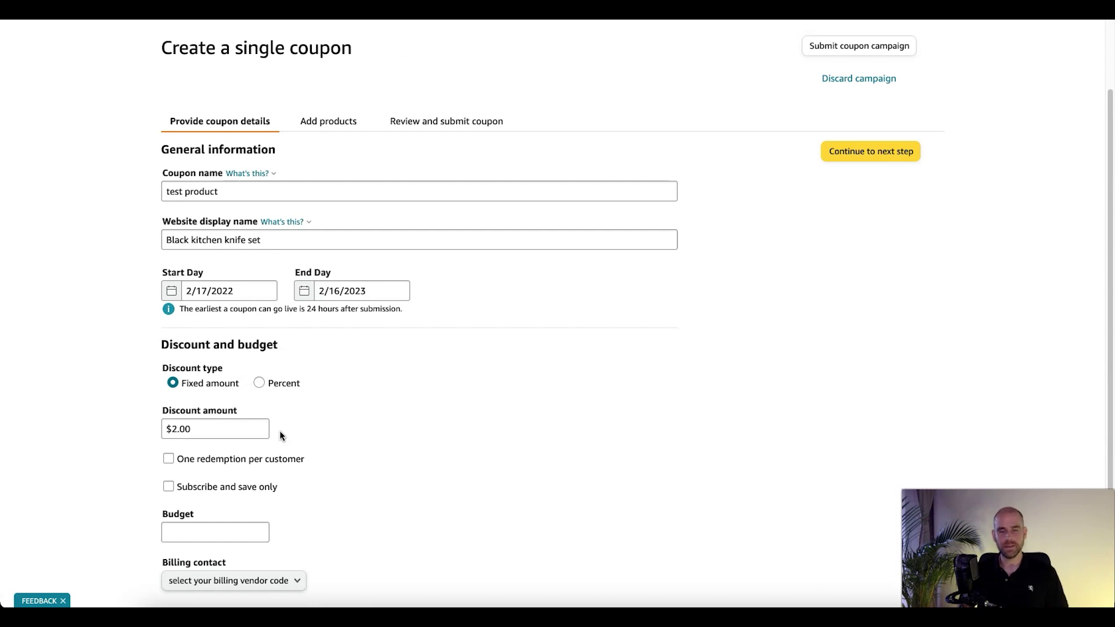
Try a percentage discount of 50%, then change it to 40%.
click(259, 382)
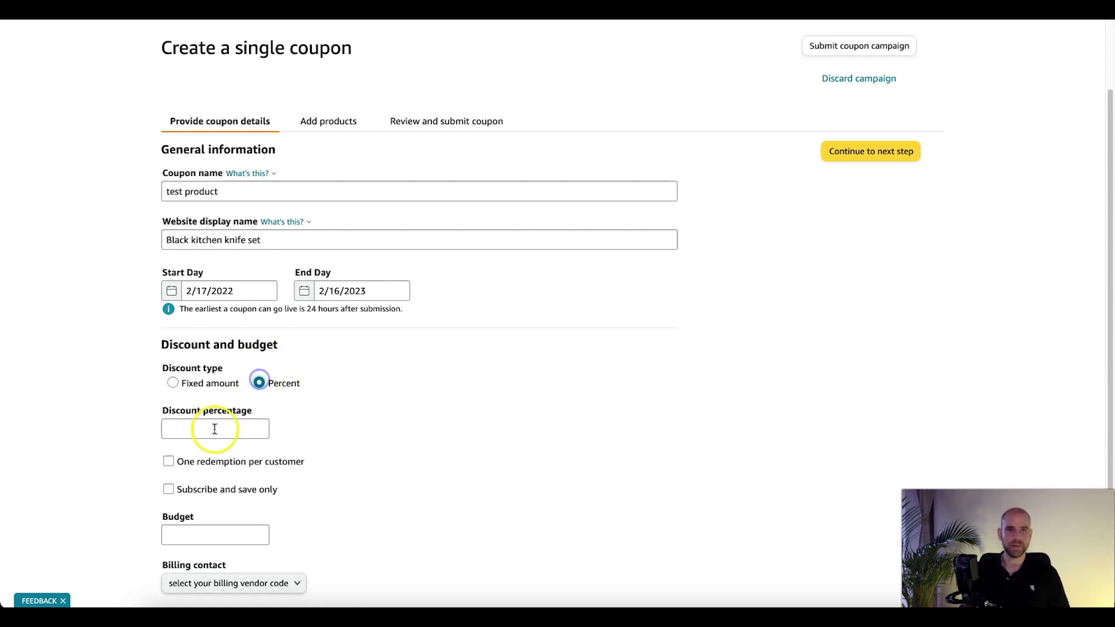
click(213, 430)
text(50)
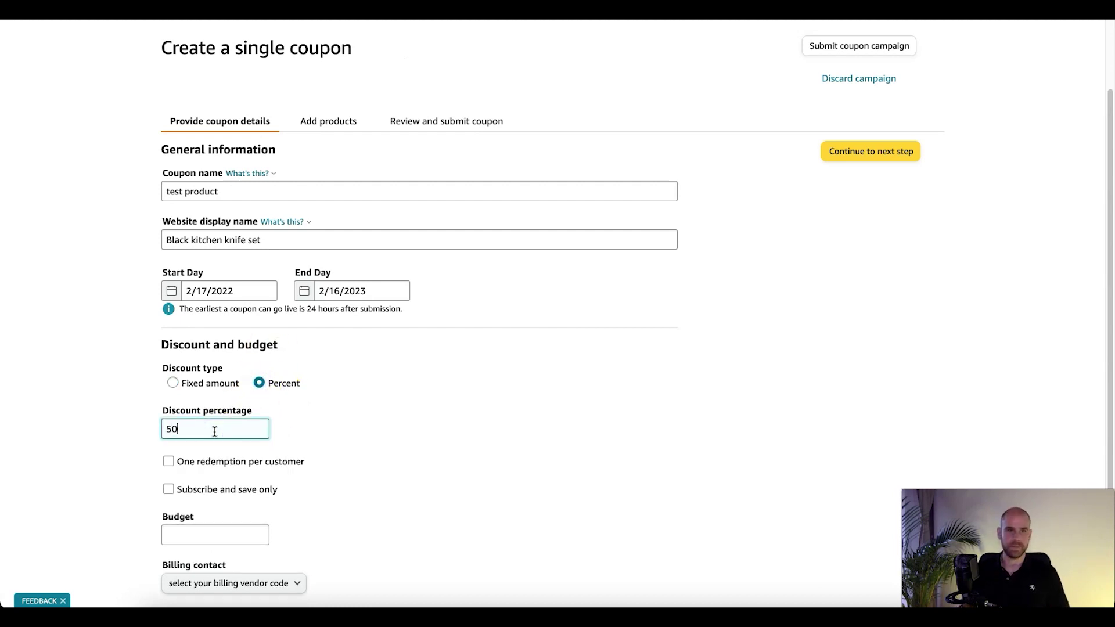
click(333, 424)
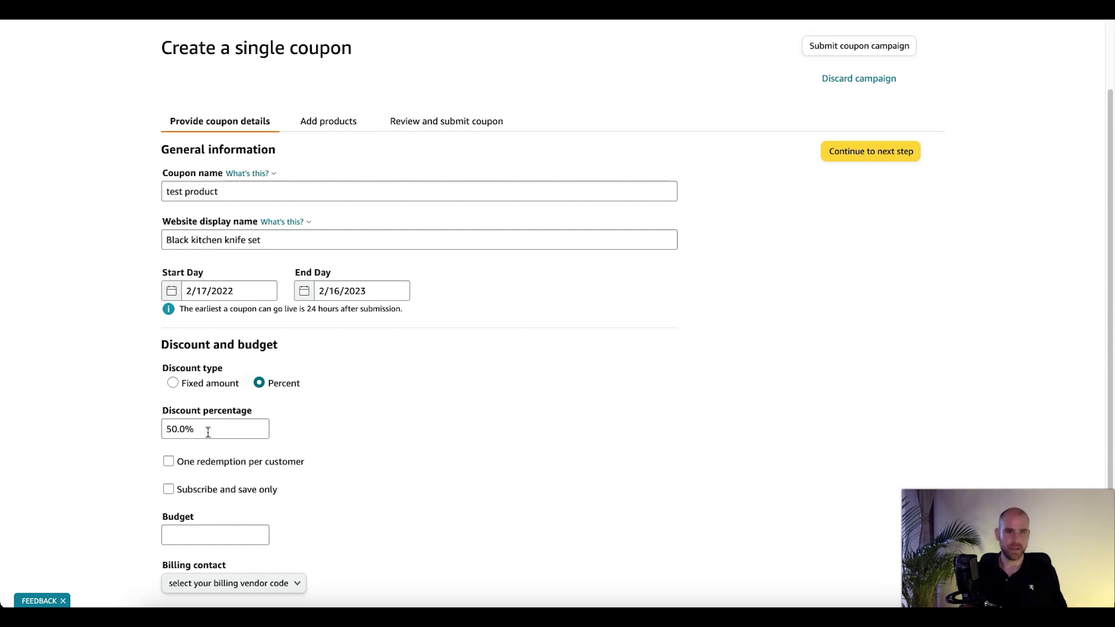
click(212, 432)
drag(212, 432, 152, 431)
text(40)
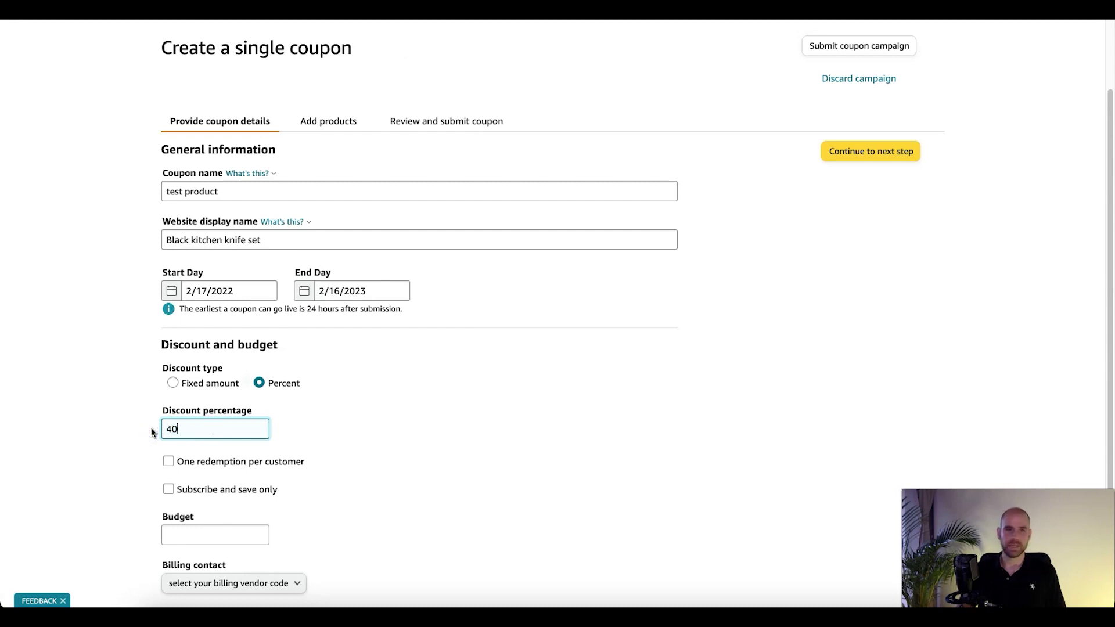
click(320, 397)
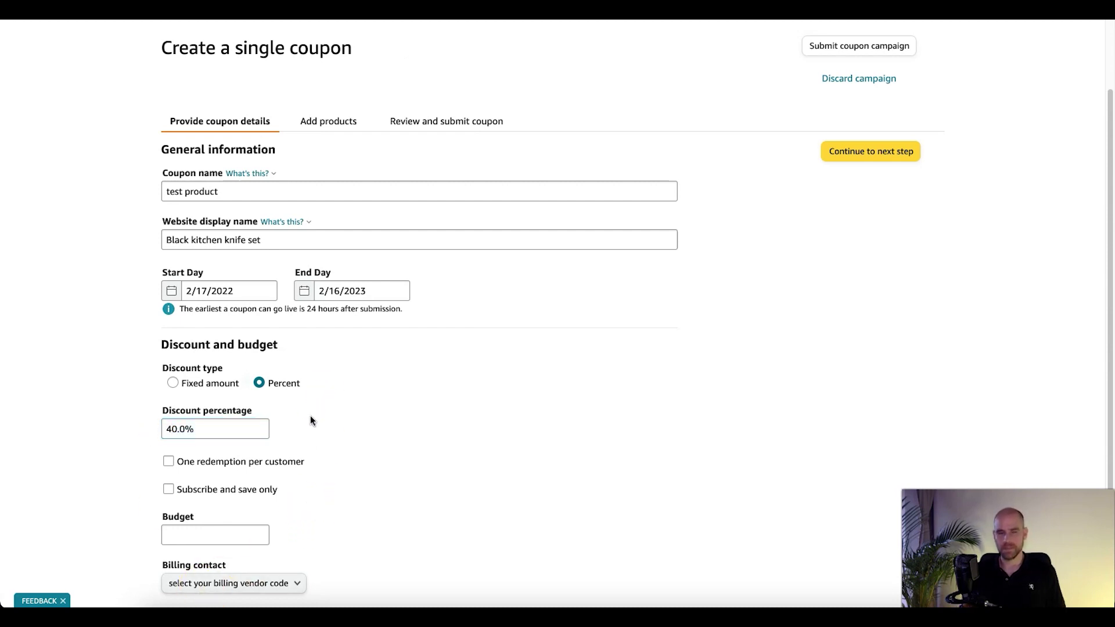
Switch the discount back to the fixed $2.00 amount.
click(221, 433)
click(241, 427)
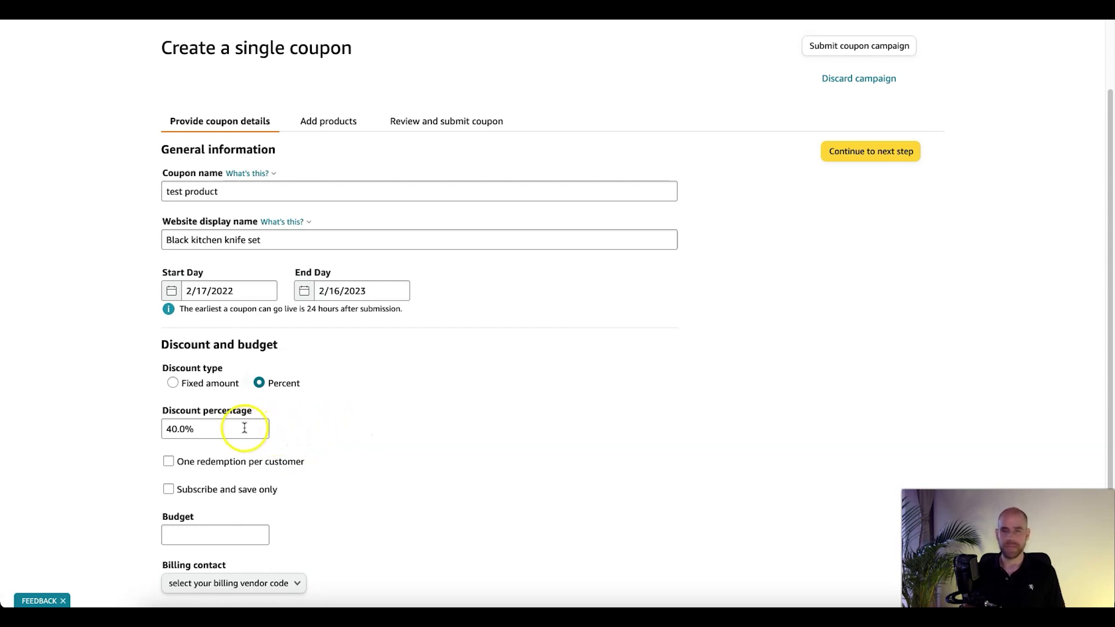
drag(243, 431, 145, 428)
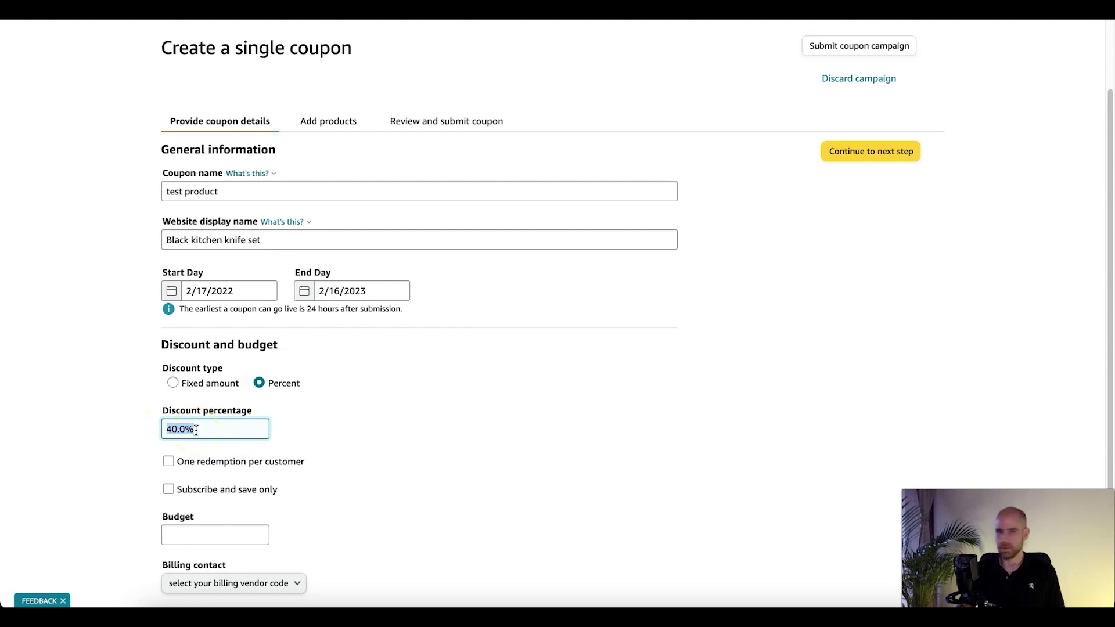
click(172, 383)
click(194, 431)
click(387, 433)
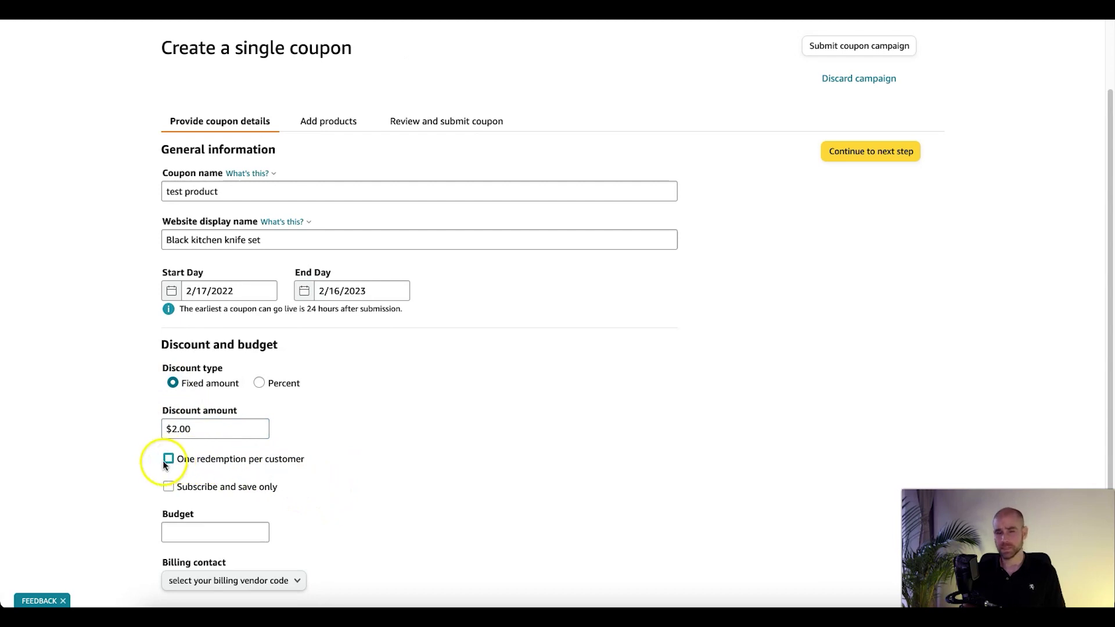
Leave one redemption per customer unchecked and restrict the coupon to Subscribe and save only.
click(218, 460)
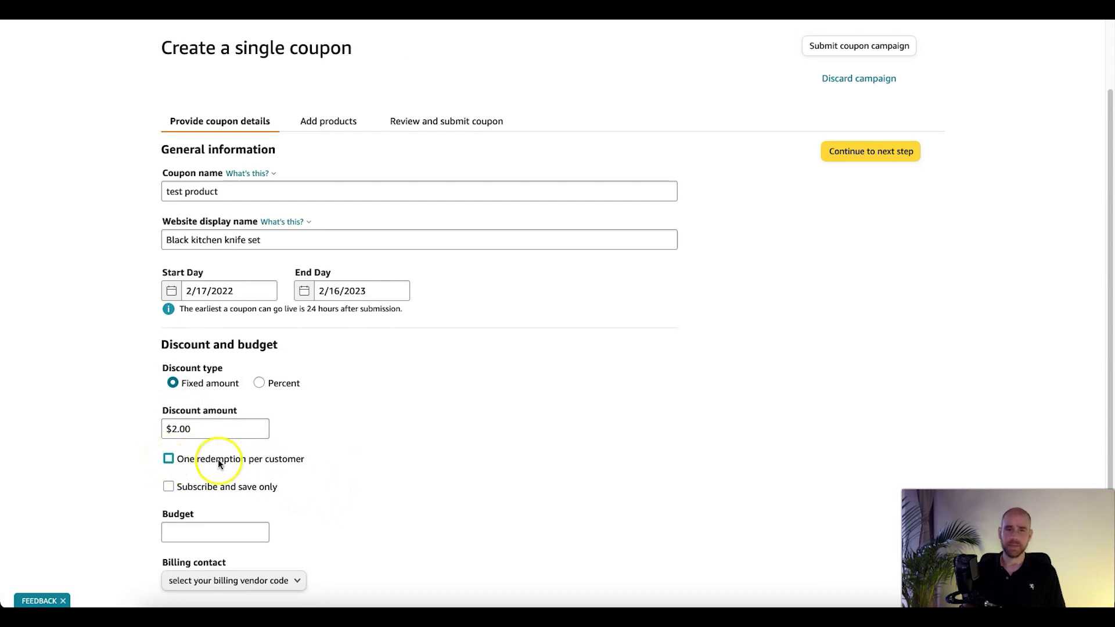
click(307, 474)
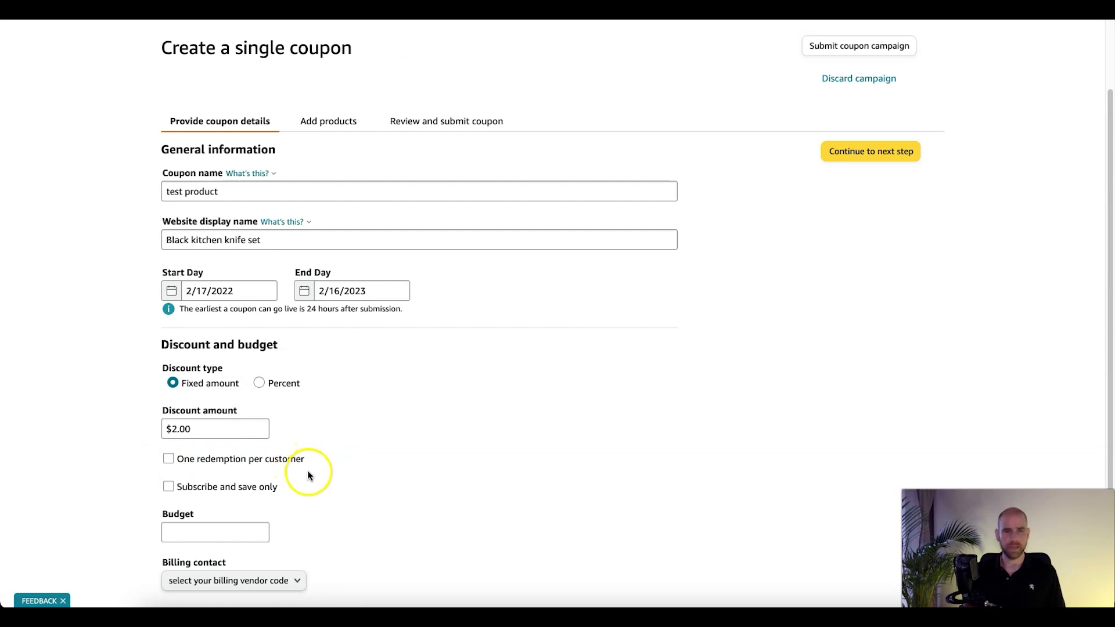
click(168, 487)
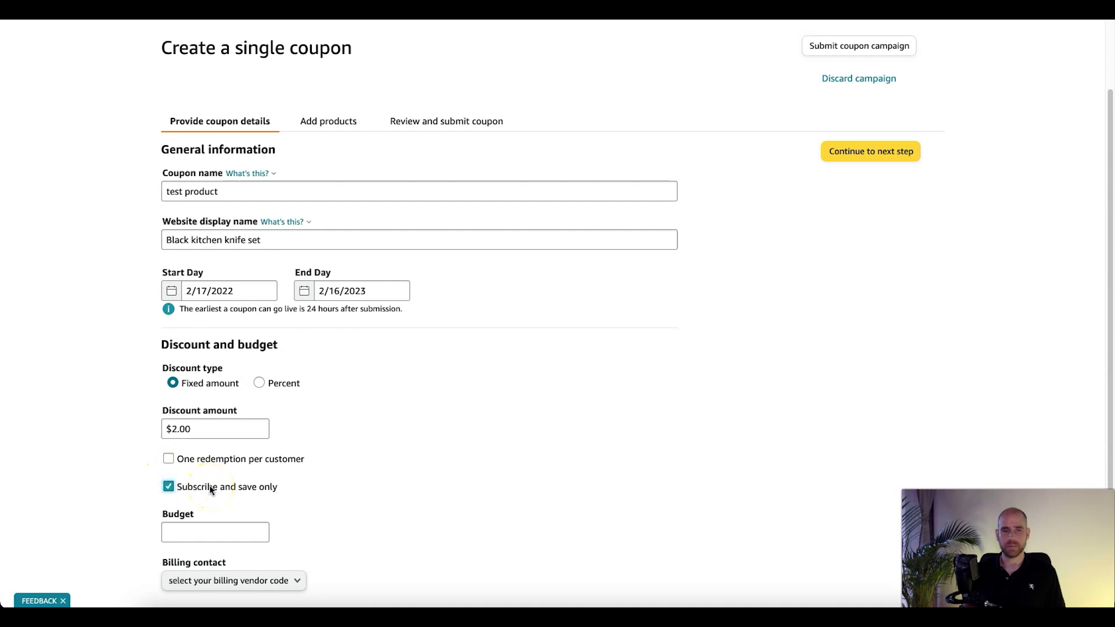
click(184, 475)
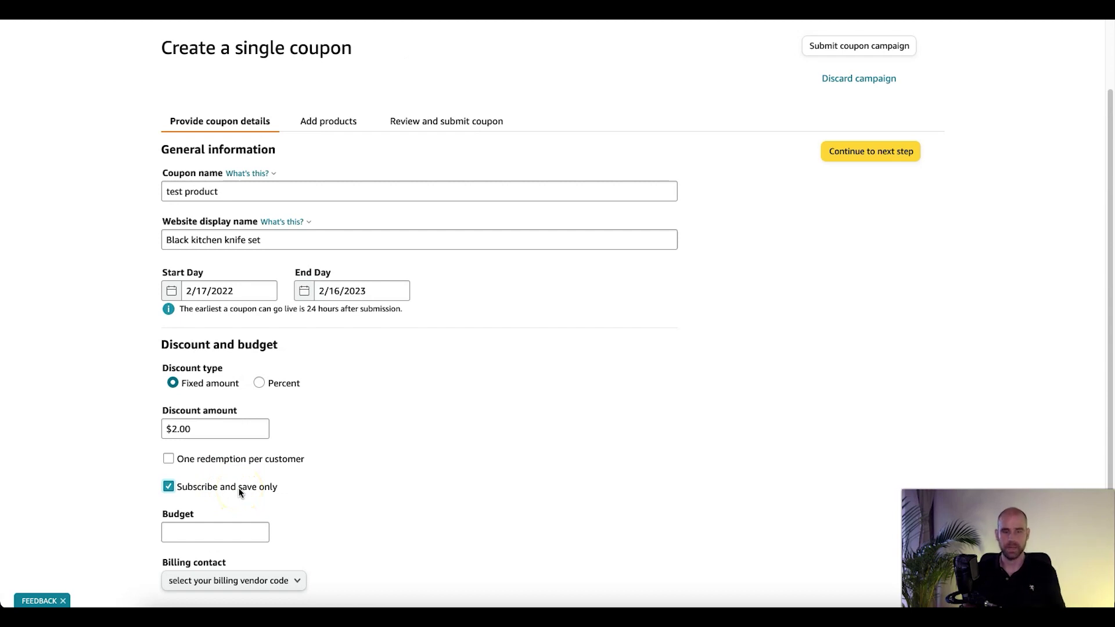
click(223, 474)
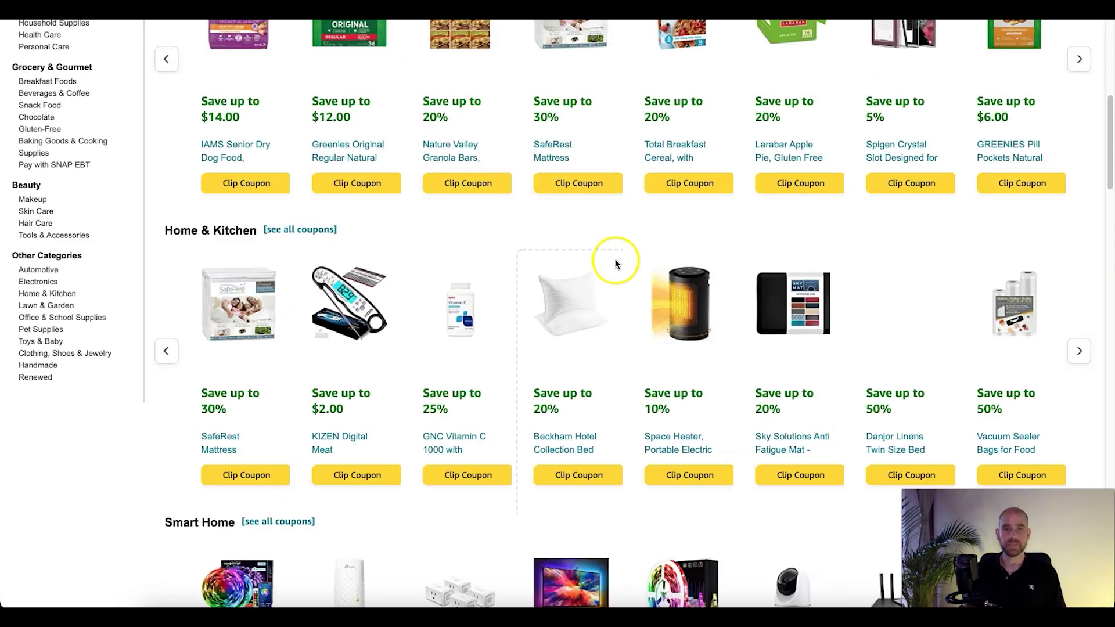
Browse the Amazon shopper coupons page and open the Grocery & Gourmet category.
scroll(609, 267, up, 5)
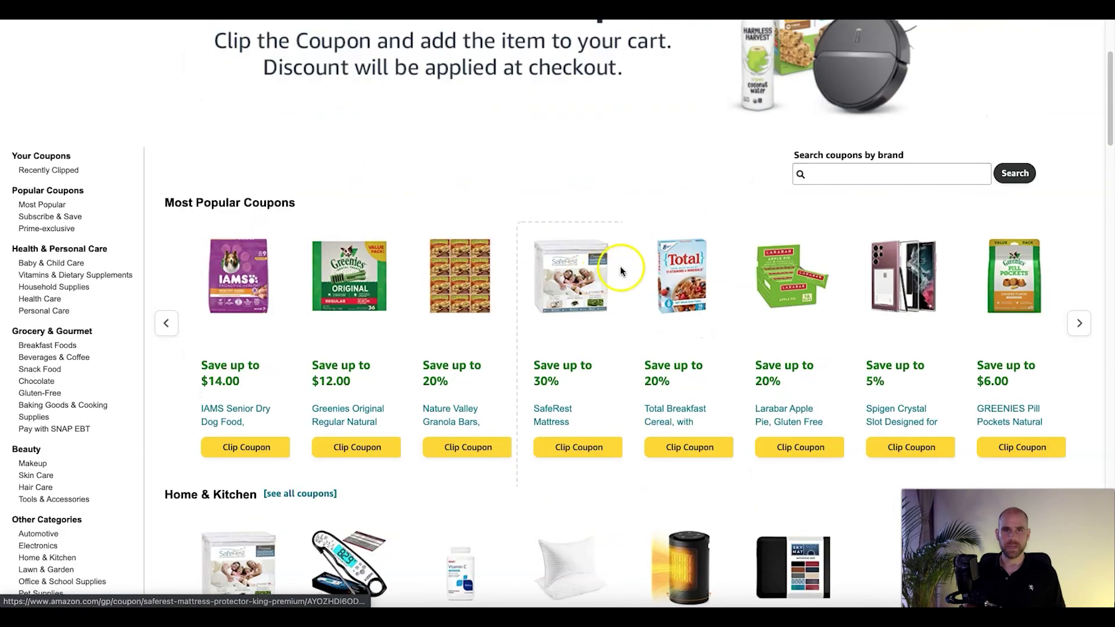
scroll(653, 265, down, 7)
scroll(655, 266, down, 10)
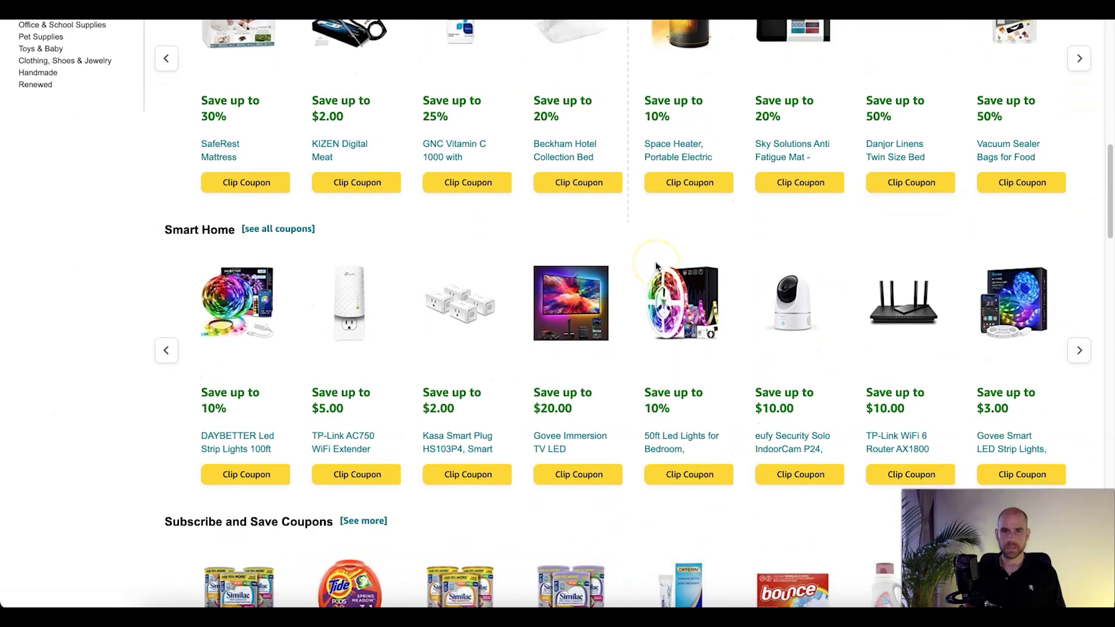
scroll(655, 264, down, 5)
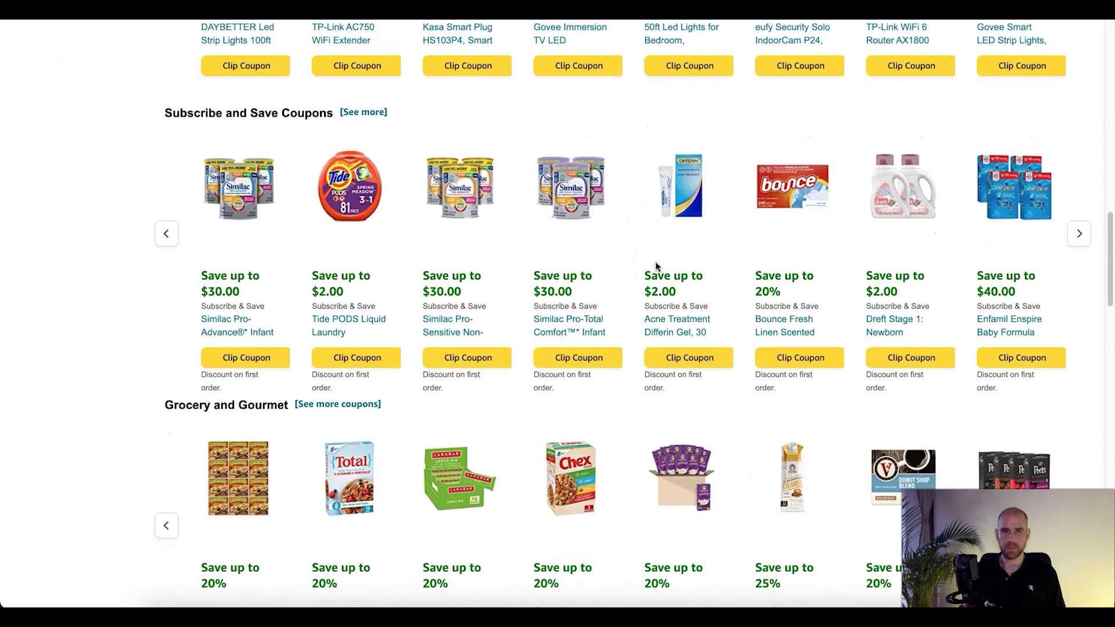
scroll(662, 258, up, 2)
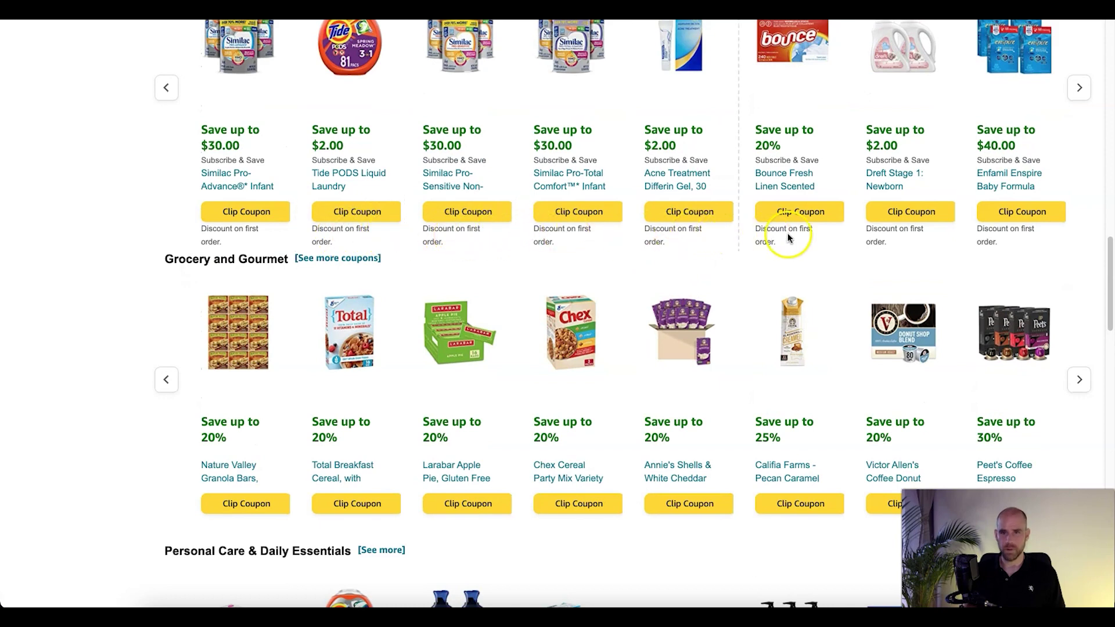
scroll(691, 241, down, 11)
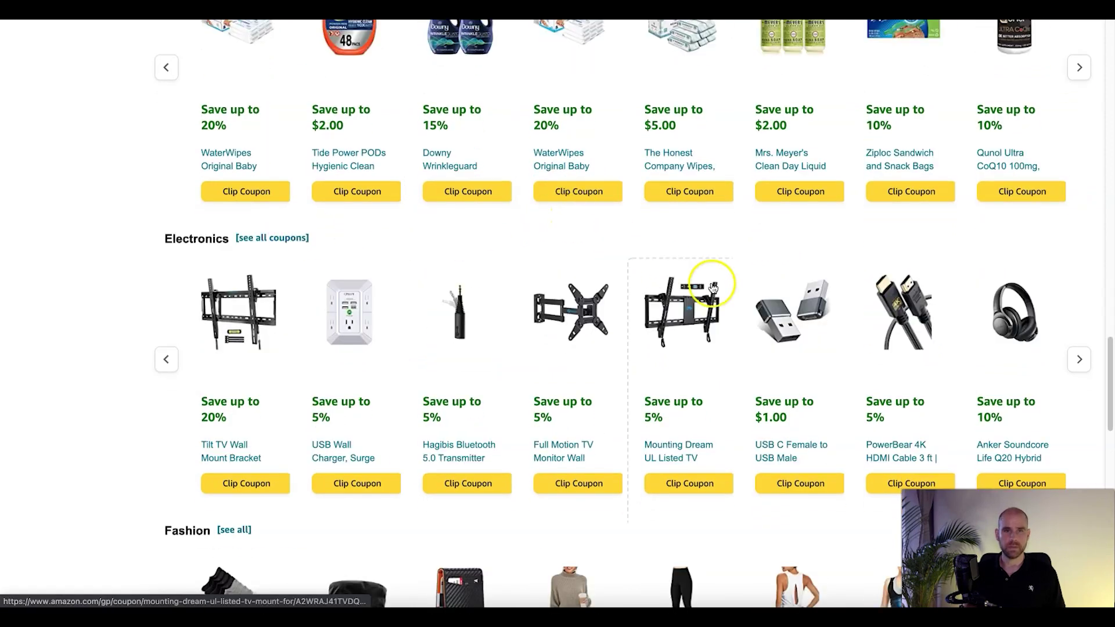
click(61, 293)
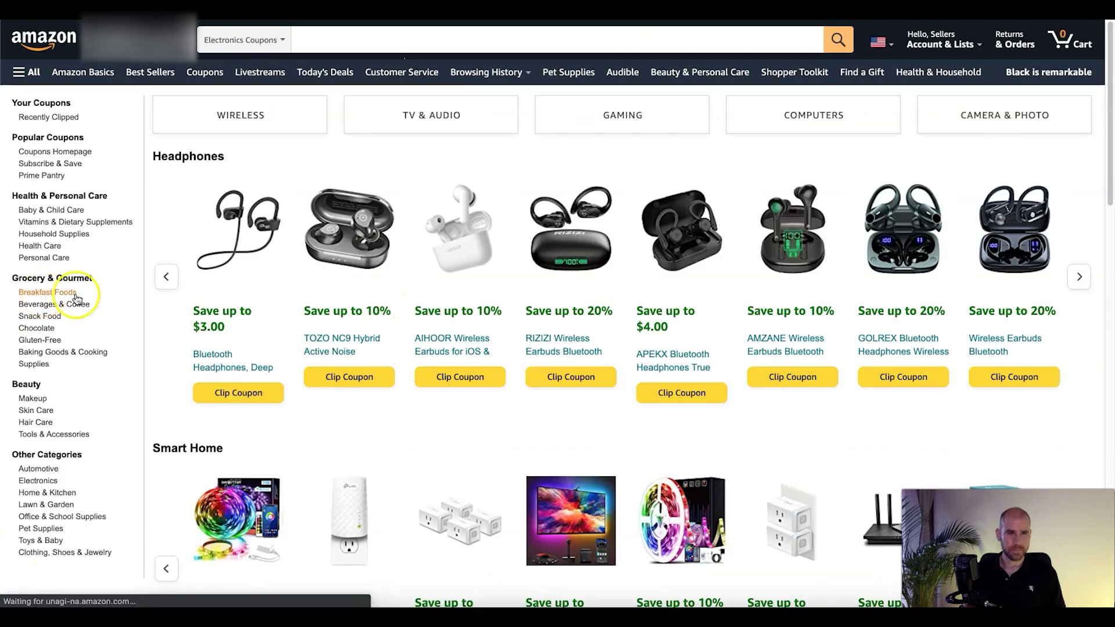
Clip the Subscribe & Save coupon on the Orgain Organic Protein powder.
scroll(548, 320, down, 7)
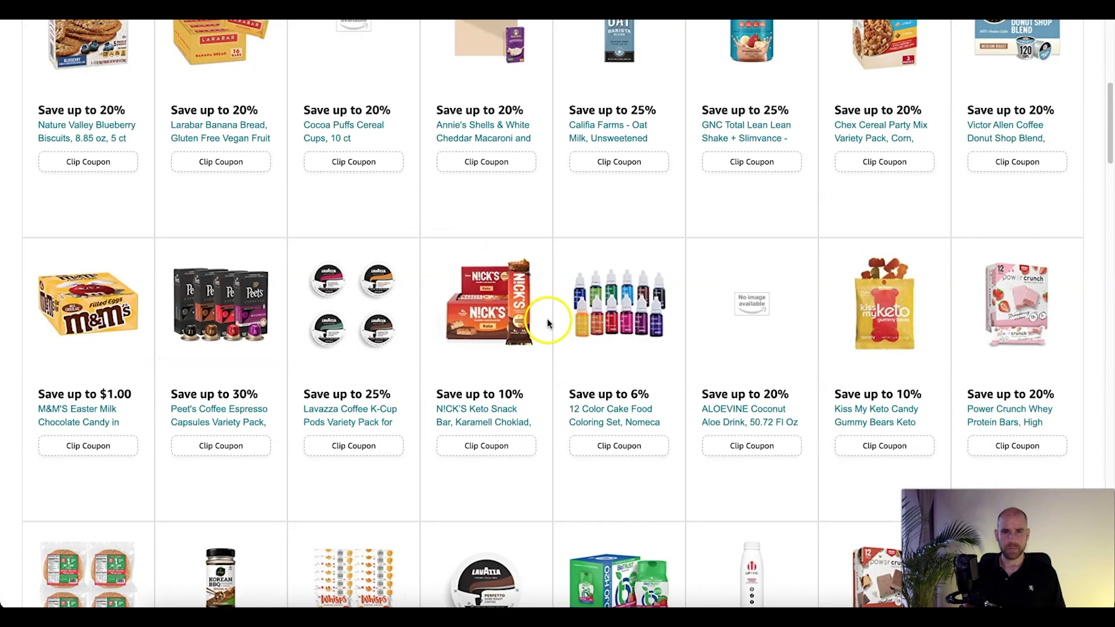
scroll(563, 309, down, 4)
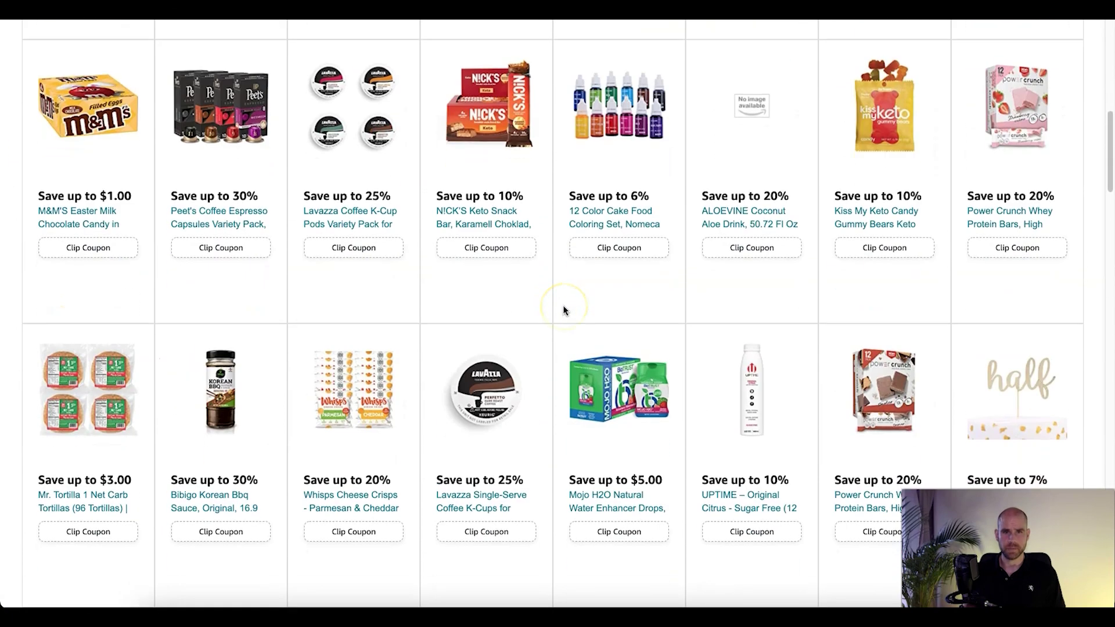
scroll(563, 305, down, 5)
scroll(615, 298, down, 2)
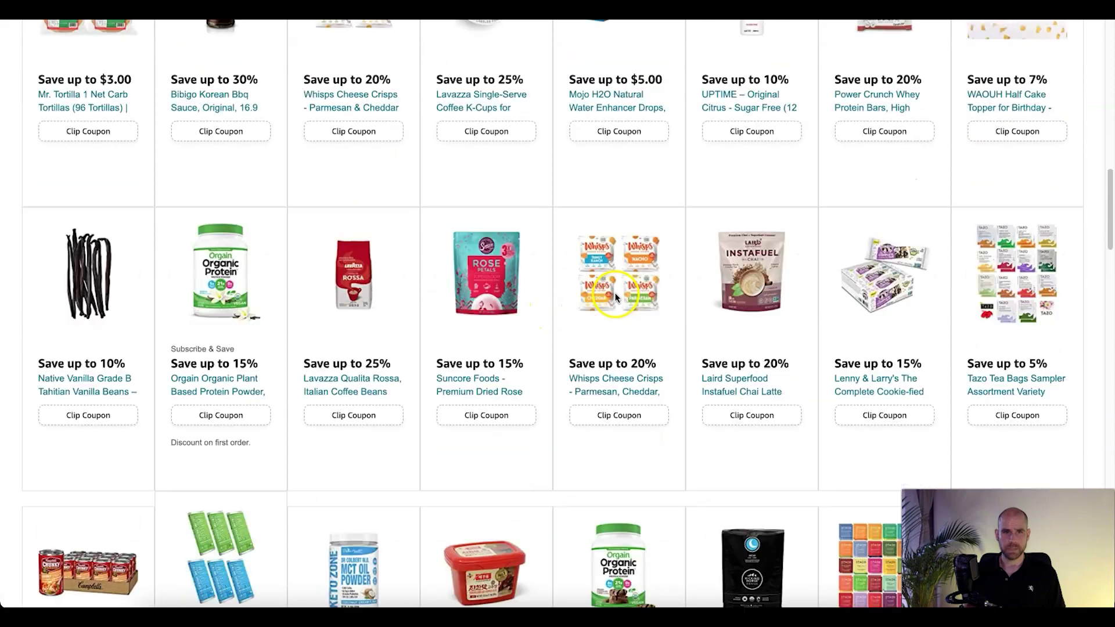
scroll(446, 356, down, 4)
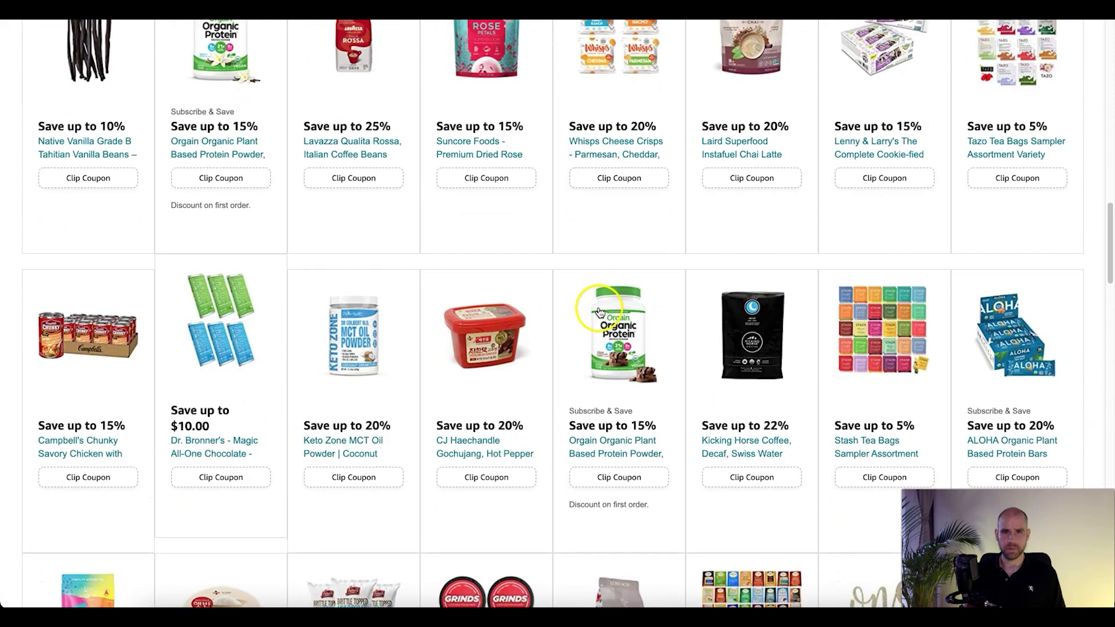
scroll(671, 361, down, 2)
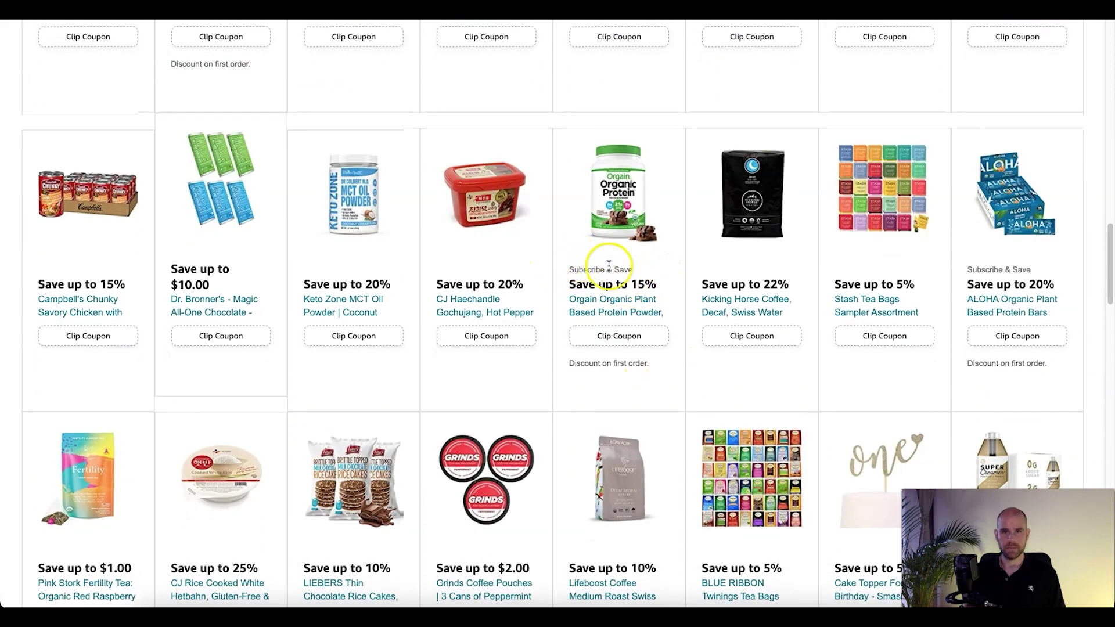
scroll(697, 291, down, 2)
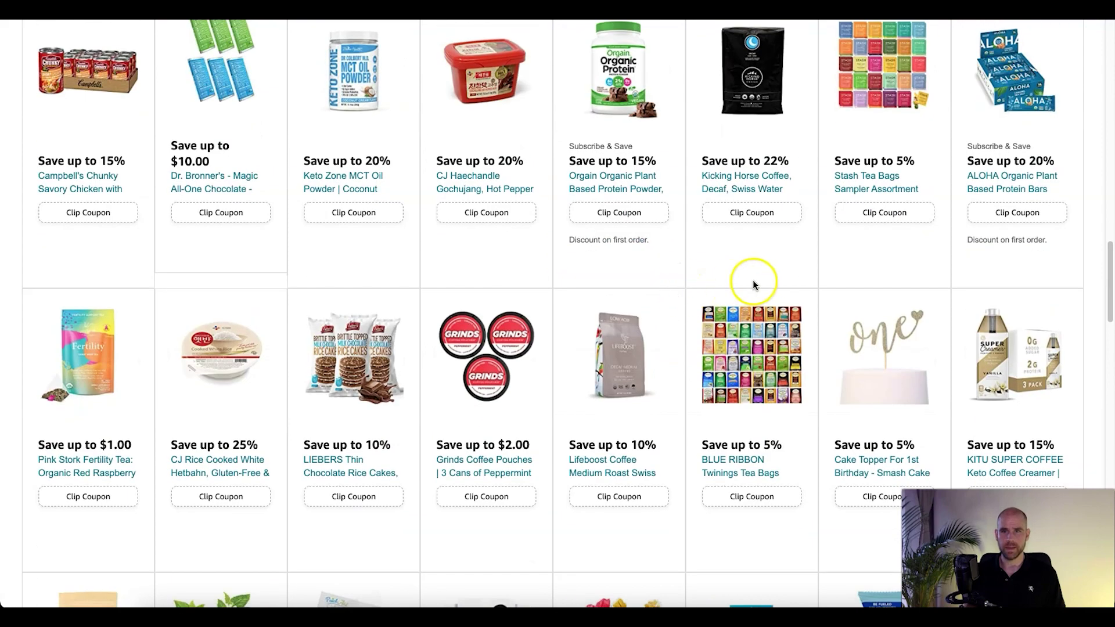
click(621, 177)
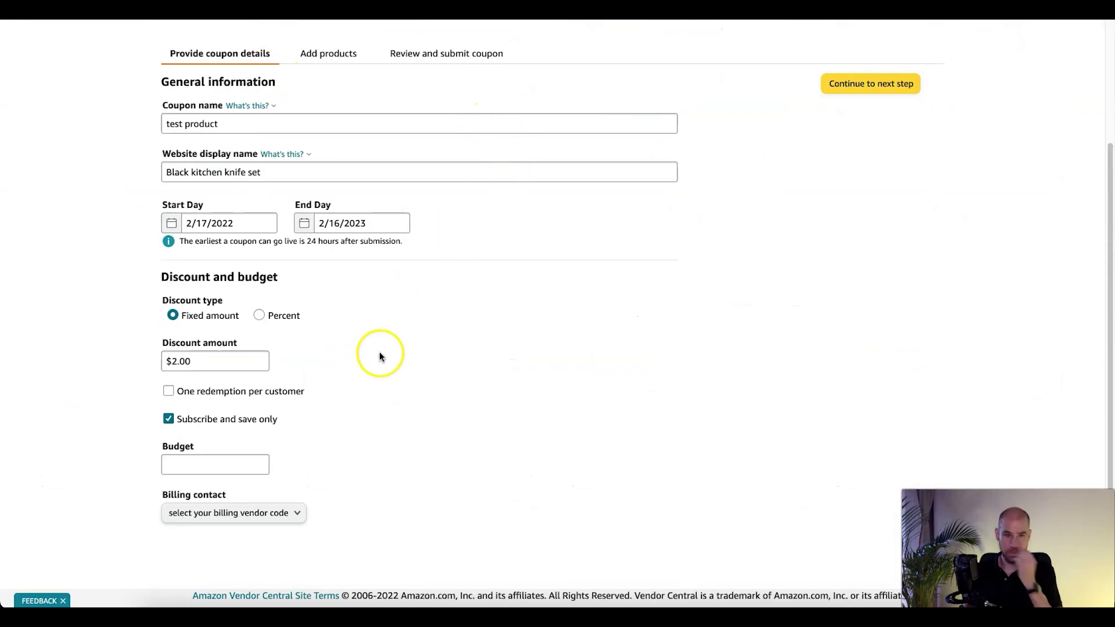
Click into the empty Budget field on the Vendor Central coupon form.
click(237, 466)
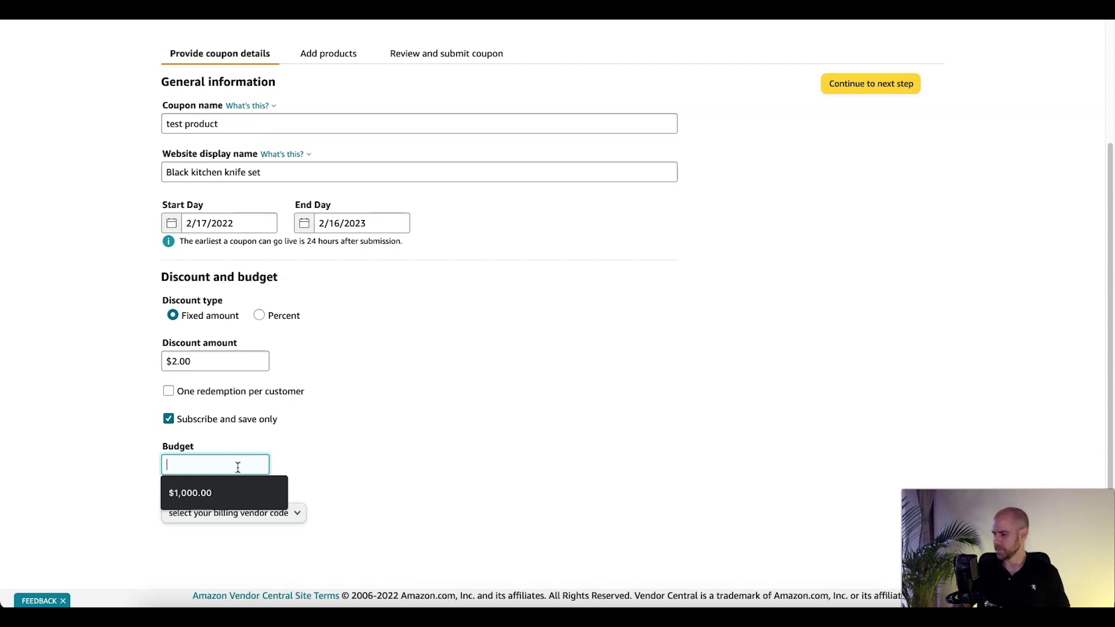
Enter a coupon budget of $1,000.00, then select the amount to replace it.
click(332, 476)
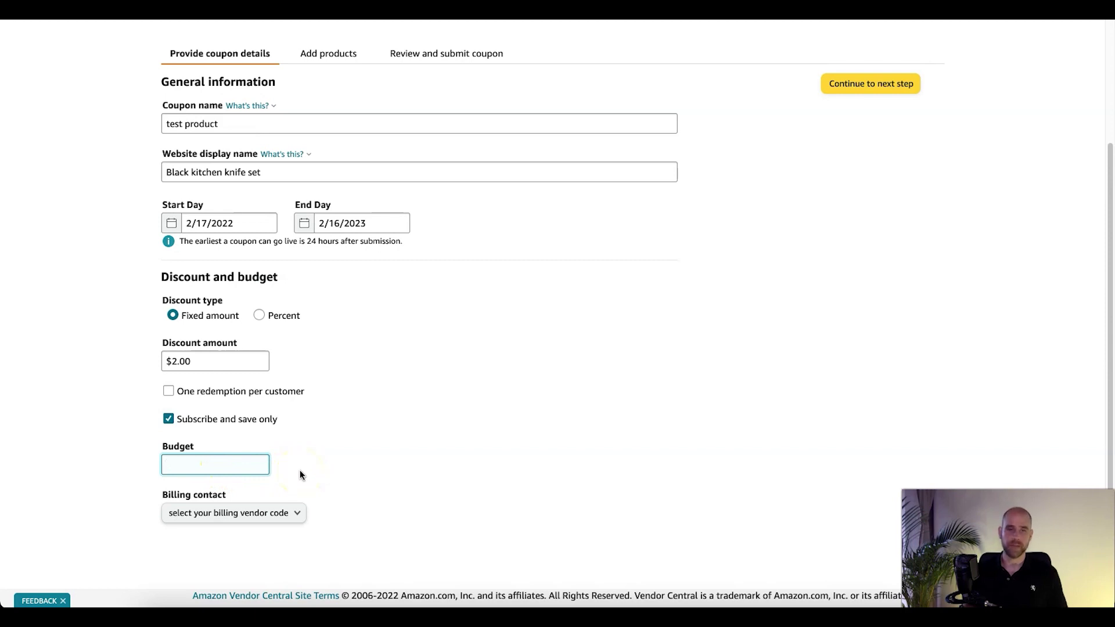
click(240, 464)
text(1,000)
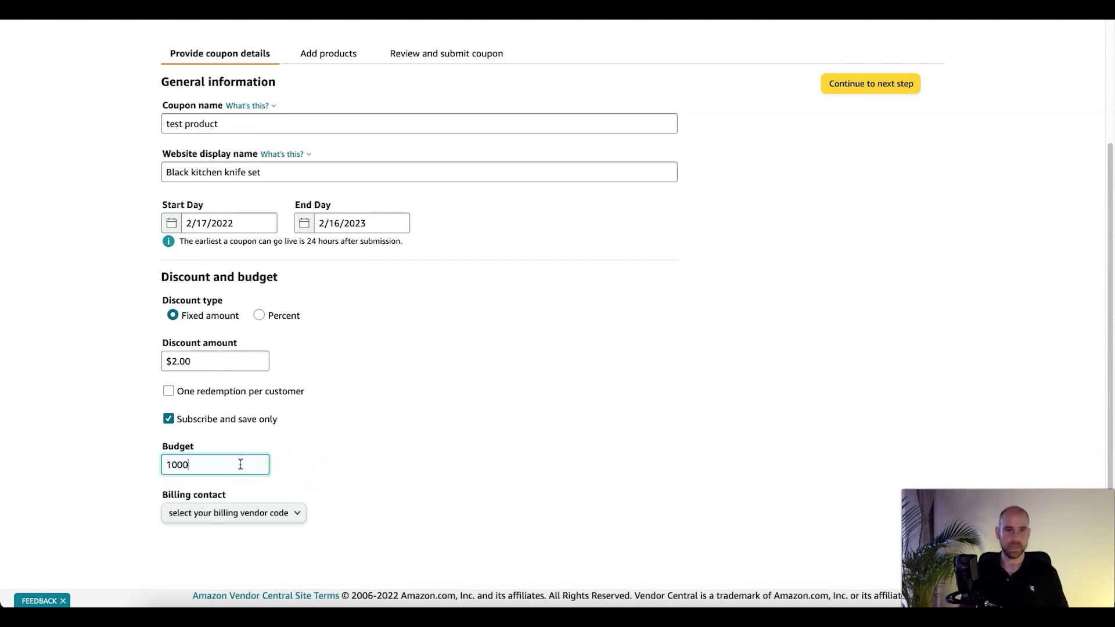
click(369, 436)
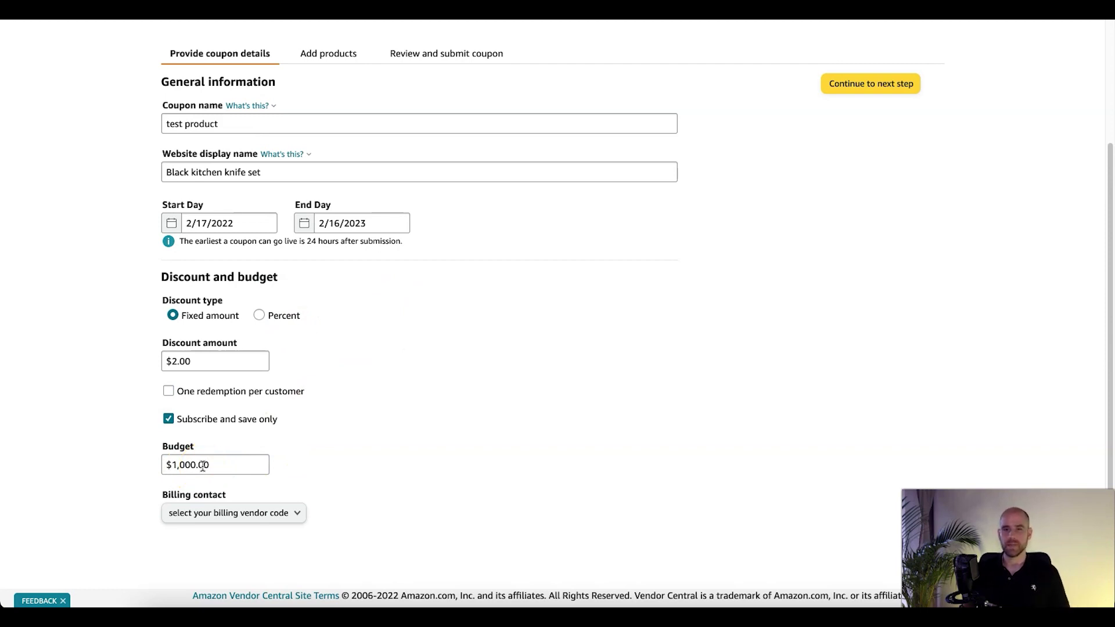
click(210, 465)
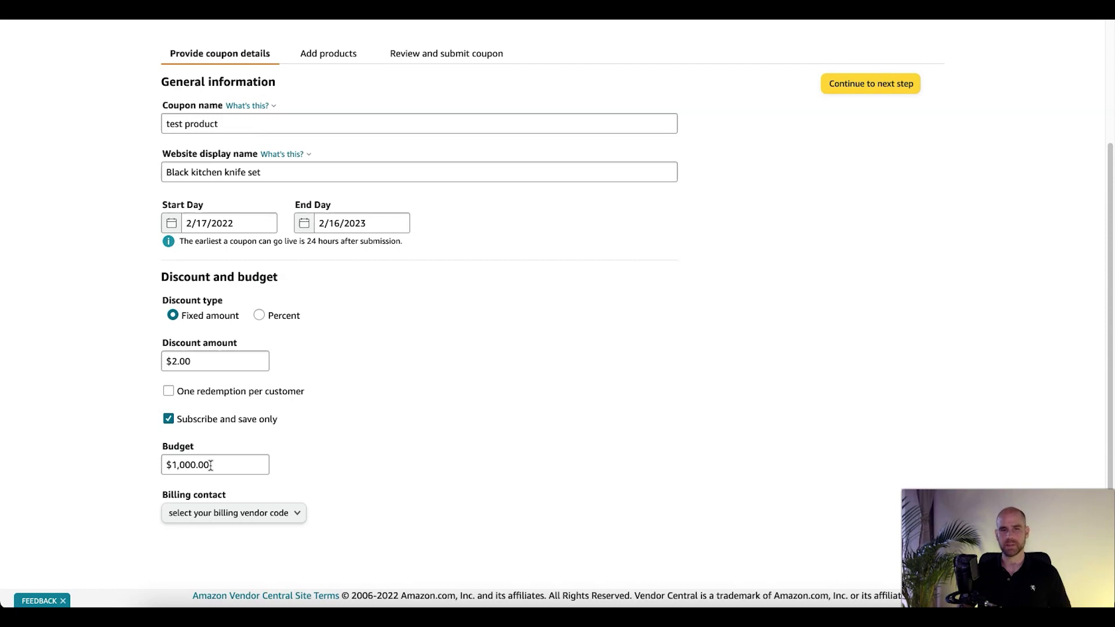
double_click(211, 465)
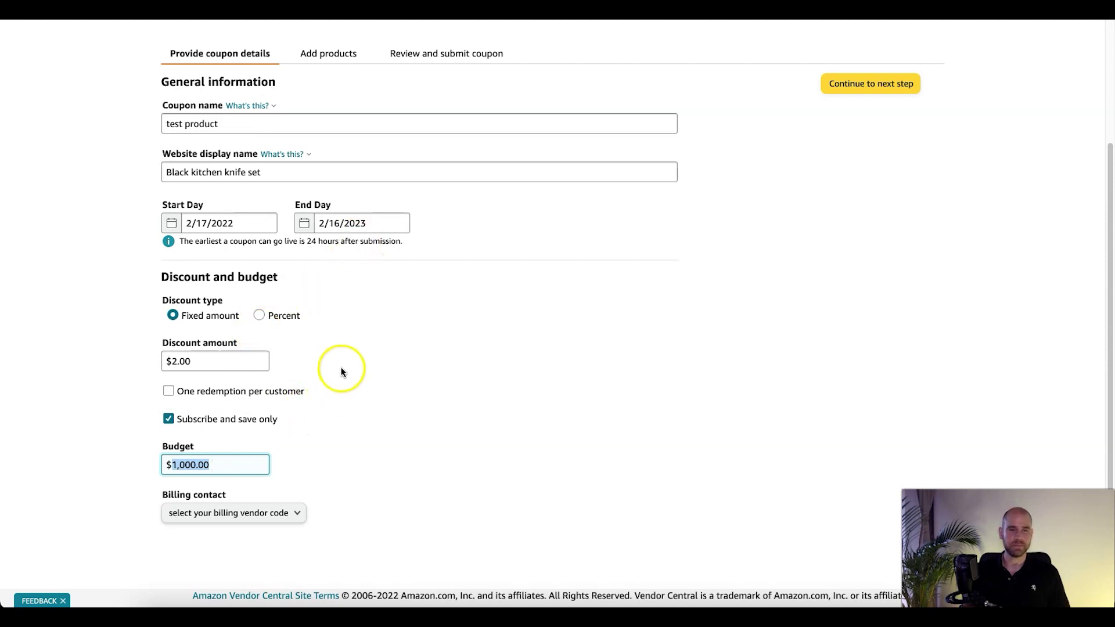
Check the end date, then replace the budget with $10,000.00.
click(342, 224)
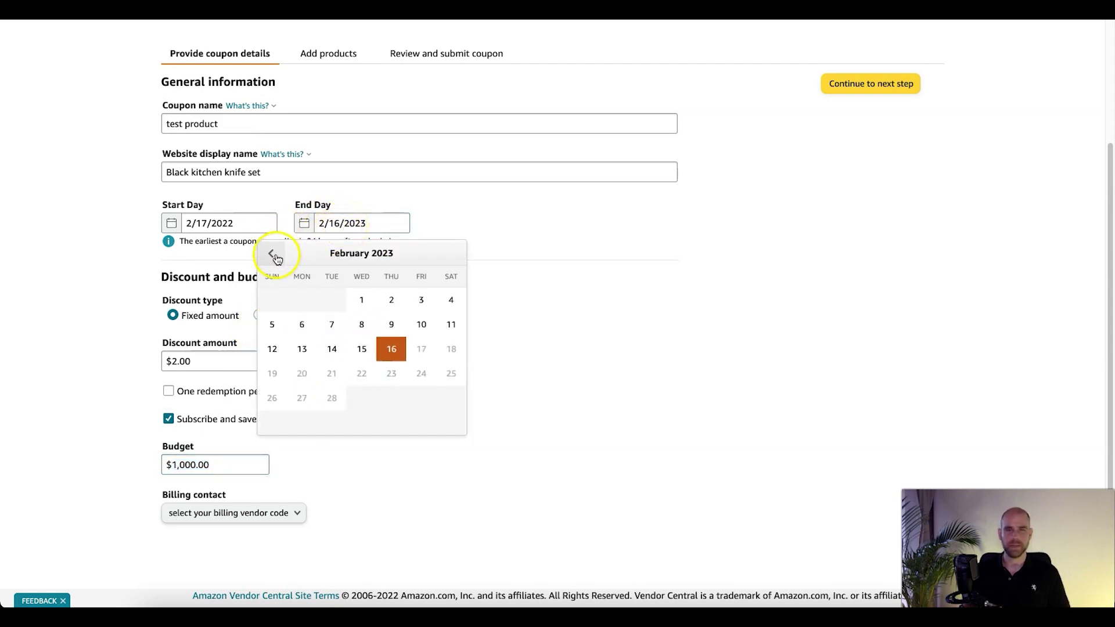
key(Escape)
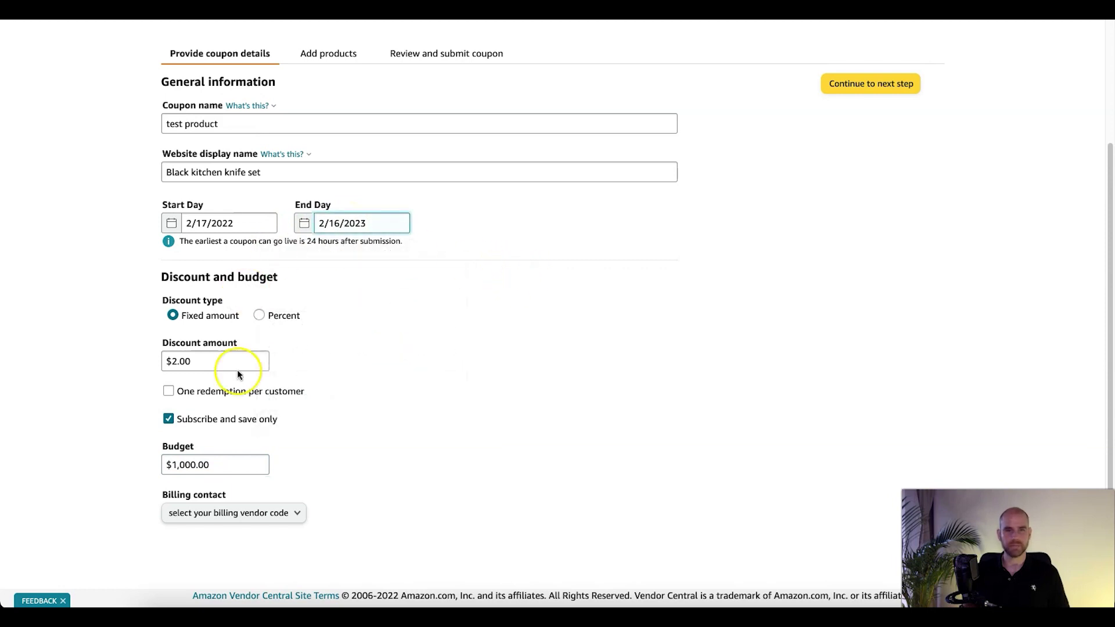
click(198, 461)
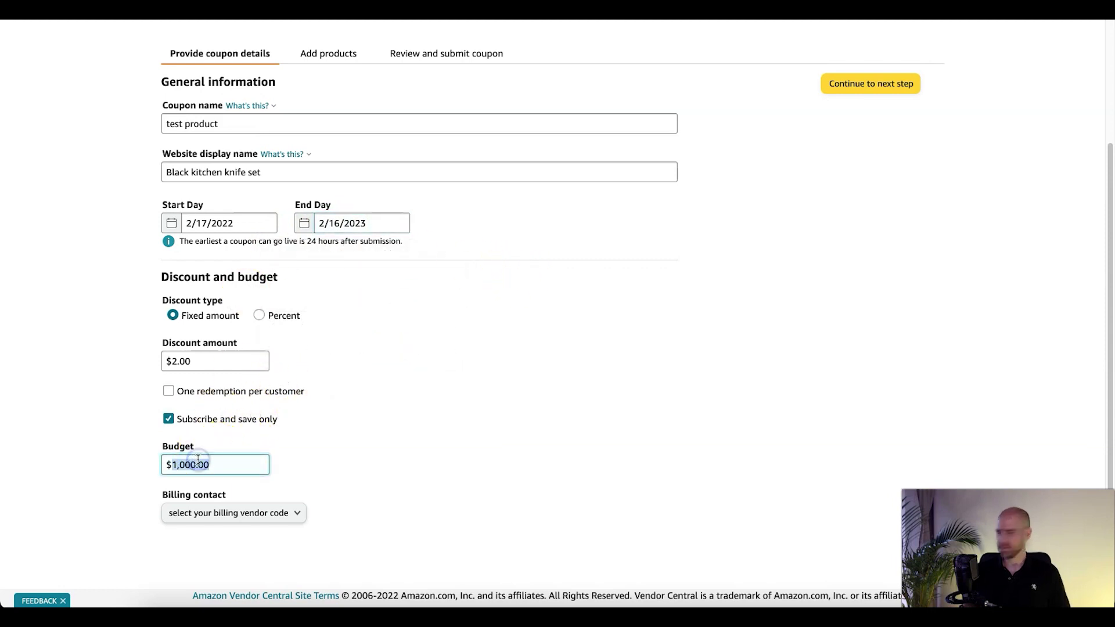
text(10000)
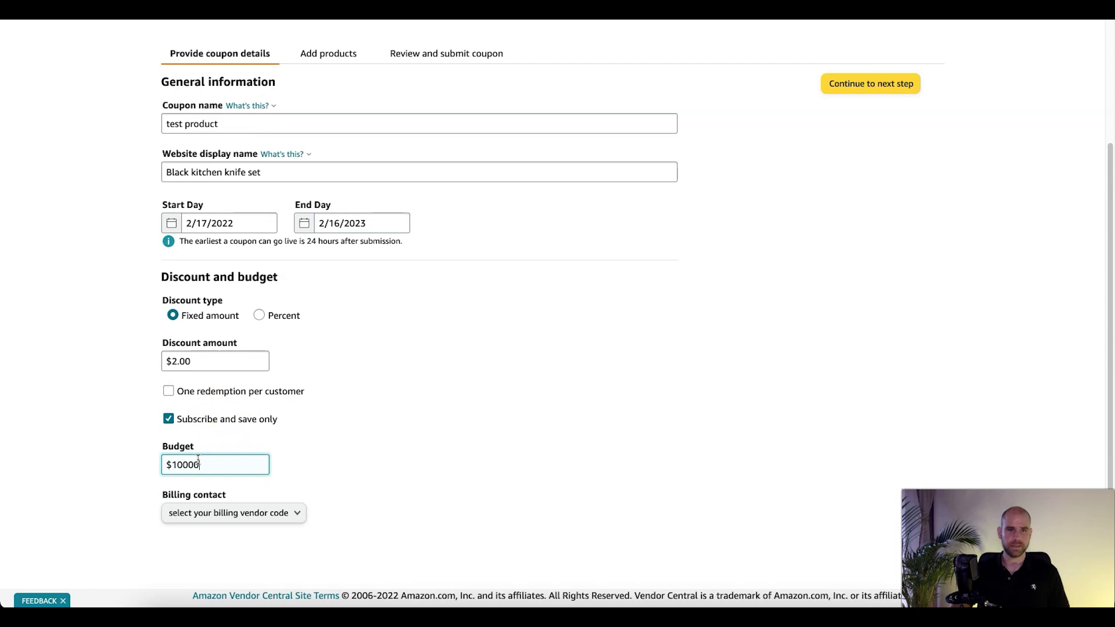
click(336, 446)
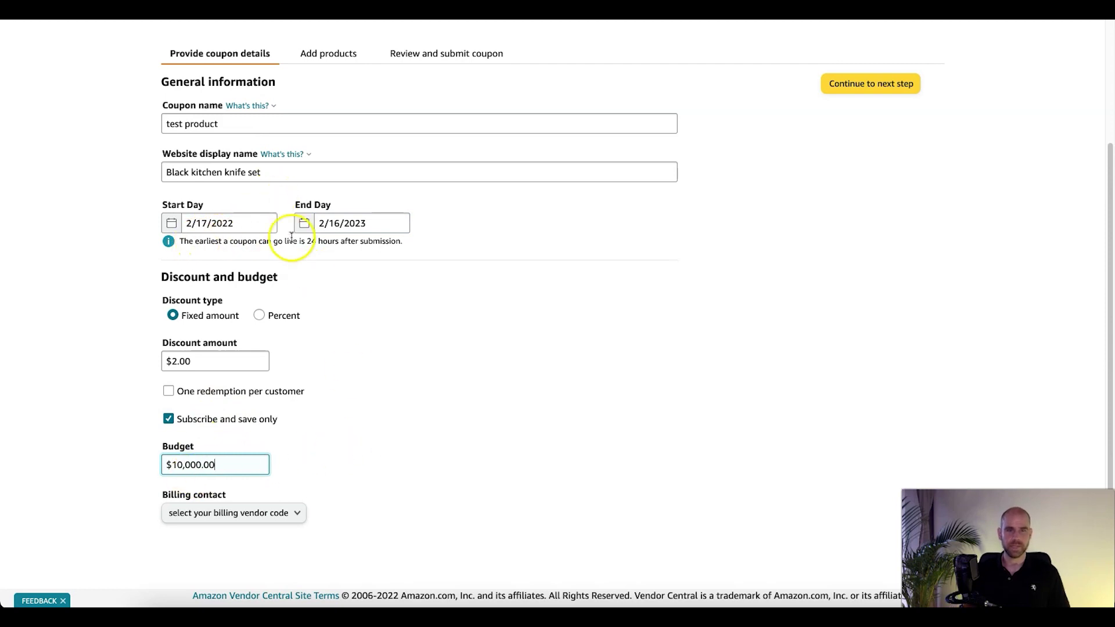
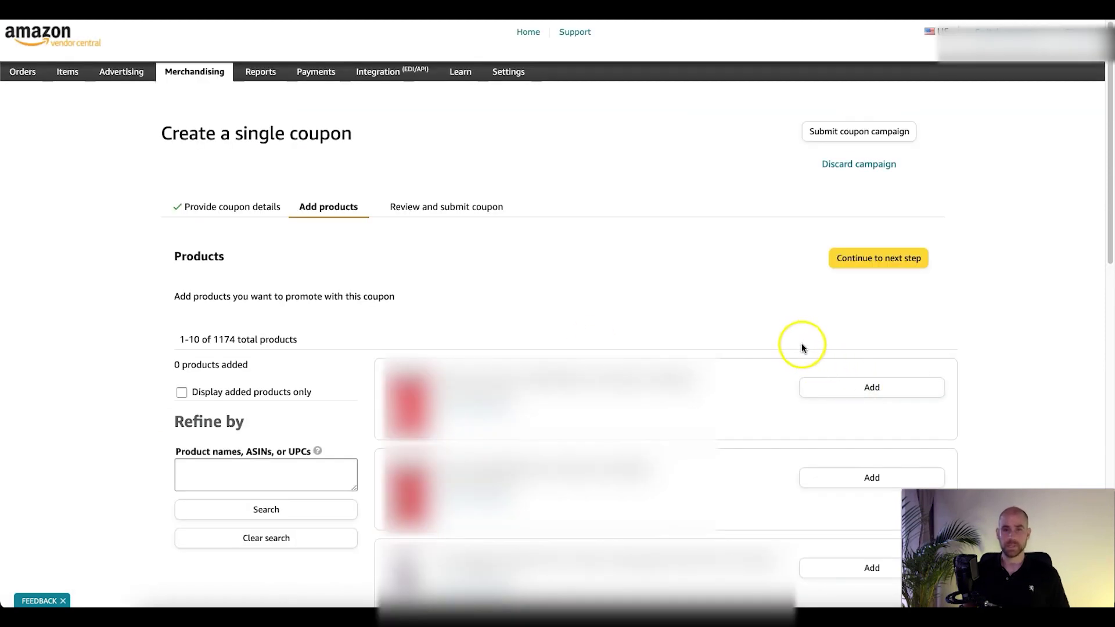
Add the first listed product to the coupon so it reads 1 products added, then continue.
click(840, 400)
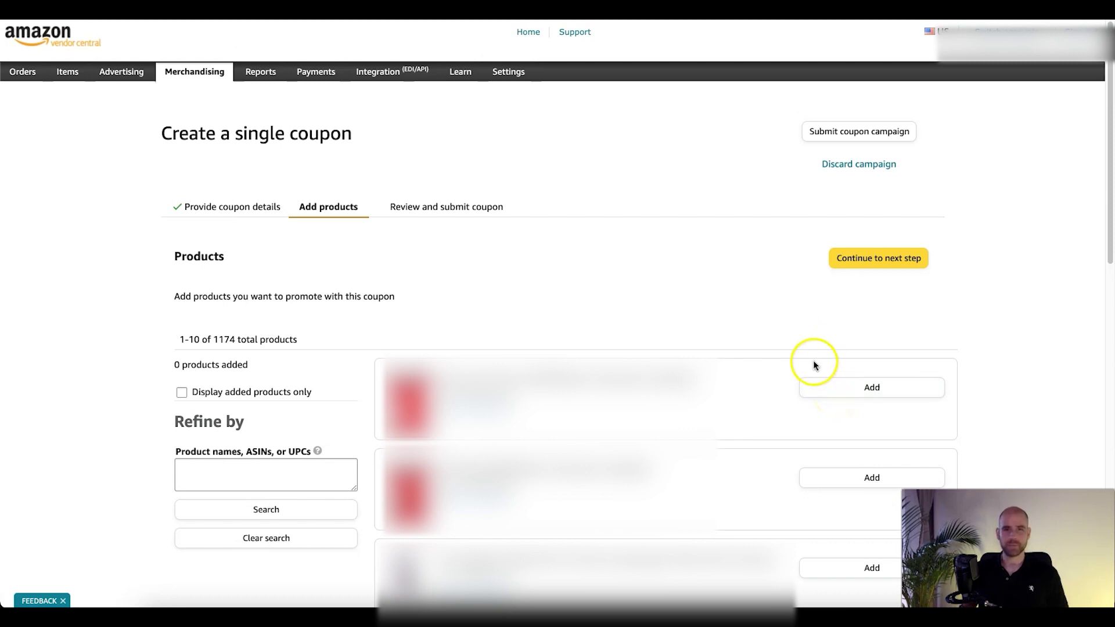
click(337, 482)
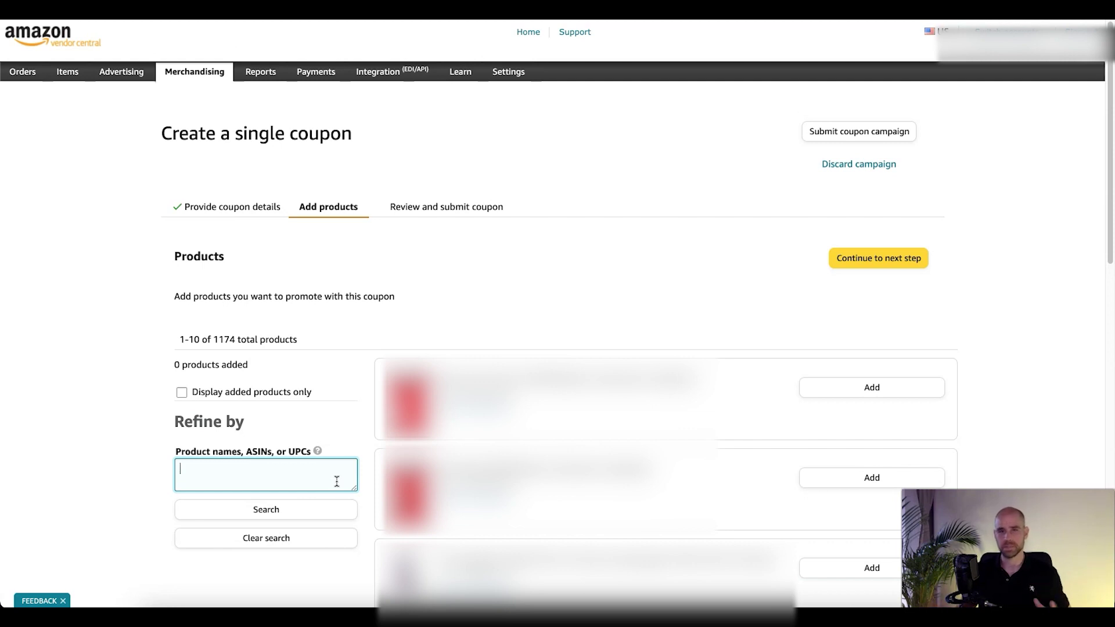
click(871, 388)
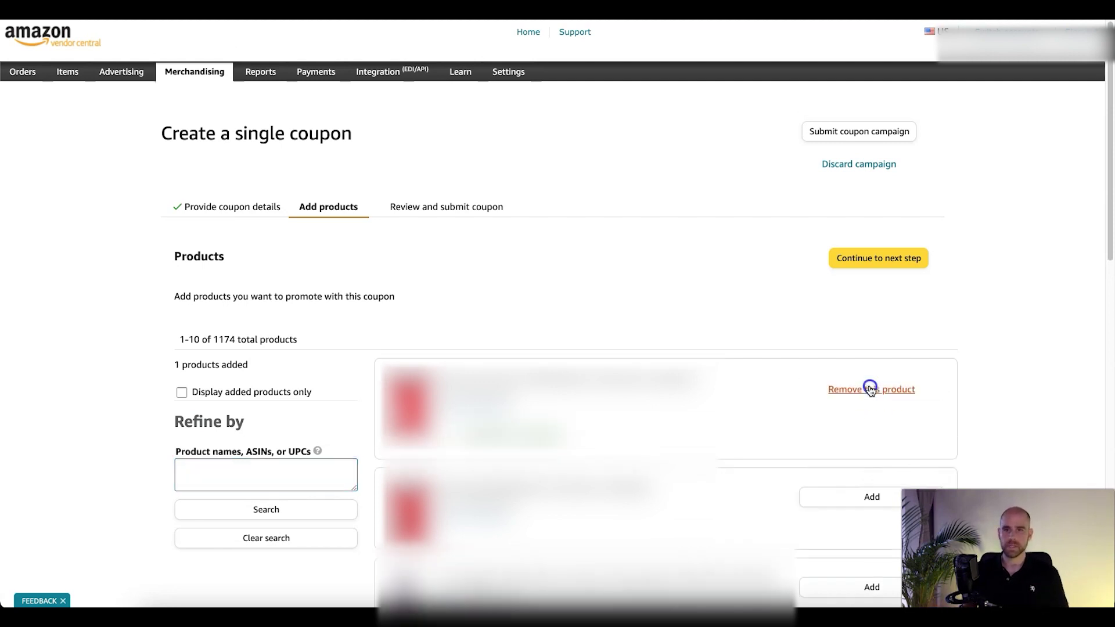
click(891, 258)
Review the coupon summary with its $2.00 discount and $10,000.00 budget, then reopen the details form.
scroll(648, 317, down, 3)
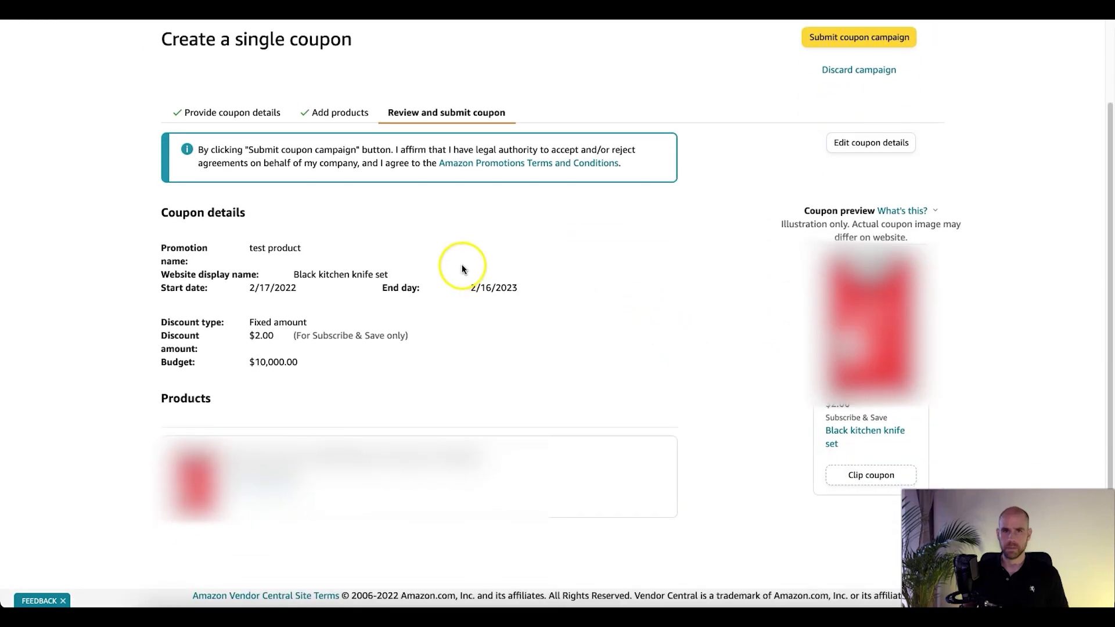
click(321, 276)
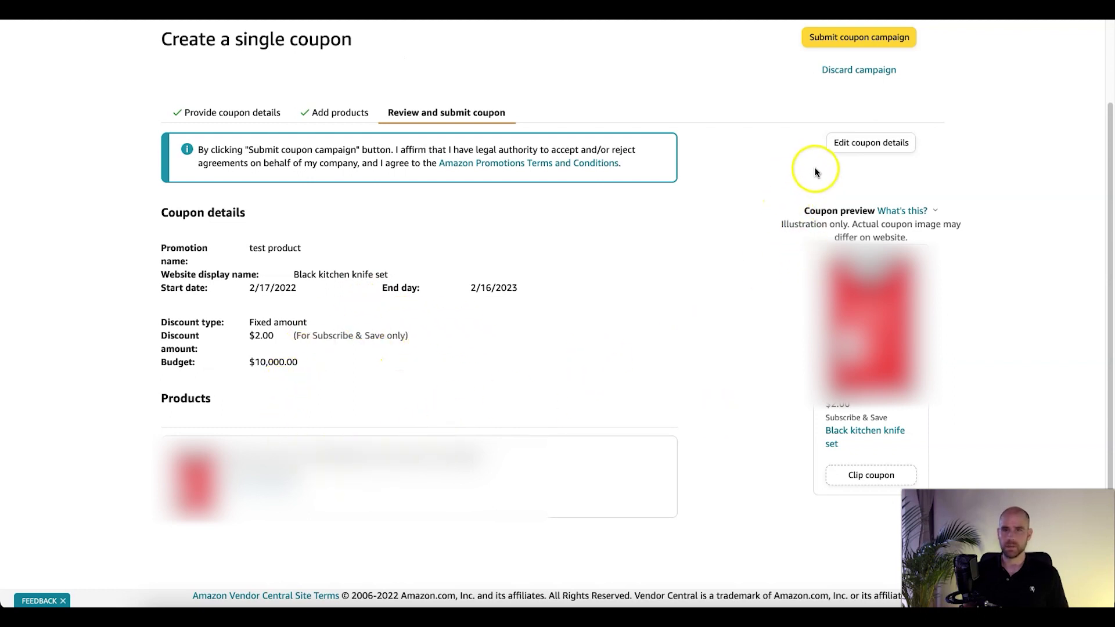
click(867, 145)
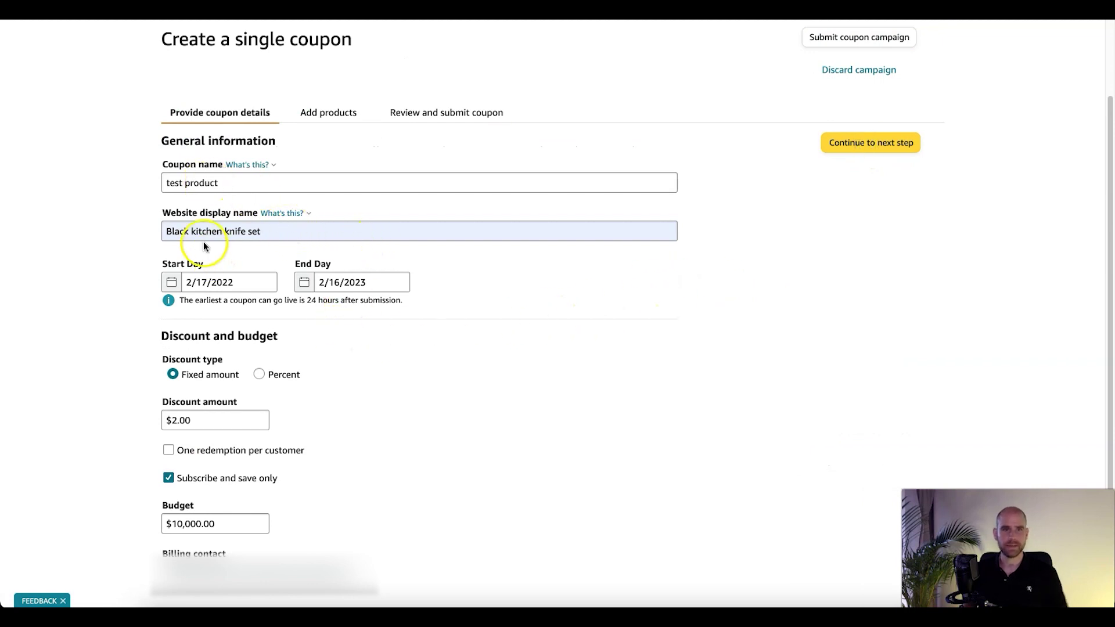
Correct the website display name to 'Black Kitchen Knife Set' and continue to the products step.
click(199, 230)
key(BackSpace)
text(K)
click(231, 230)
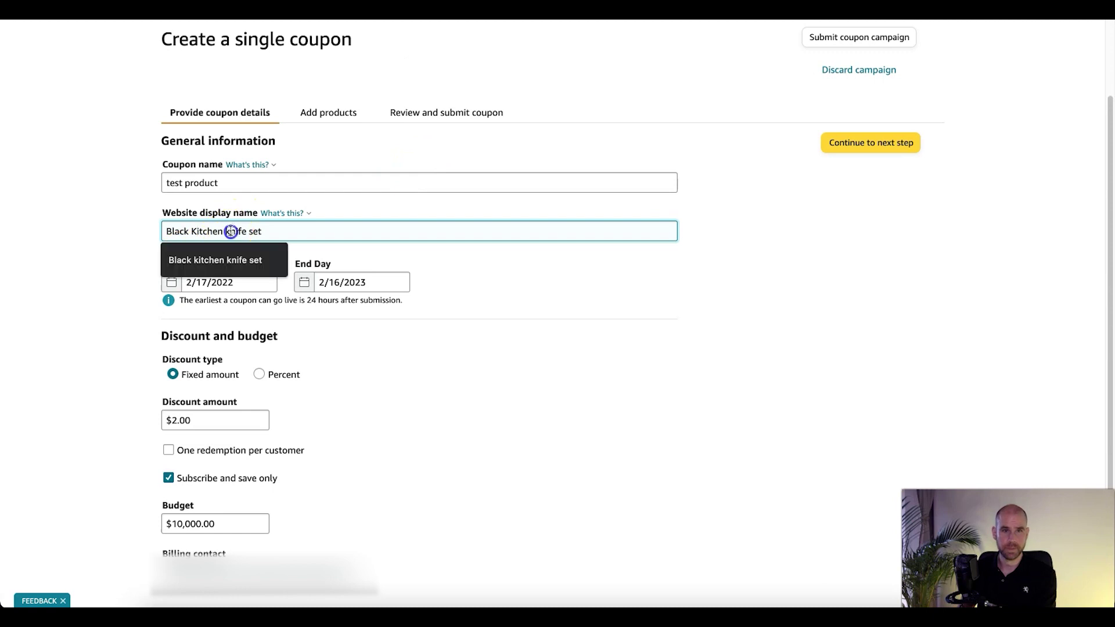
text(K)
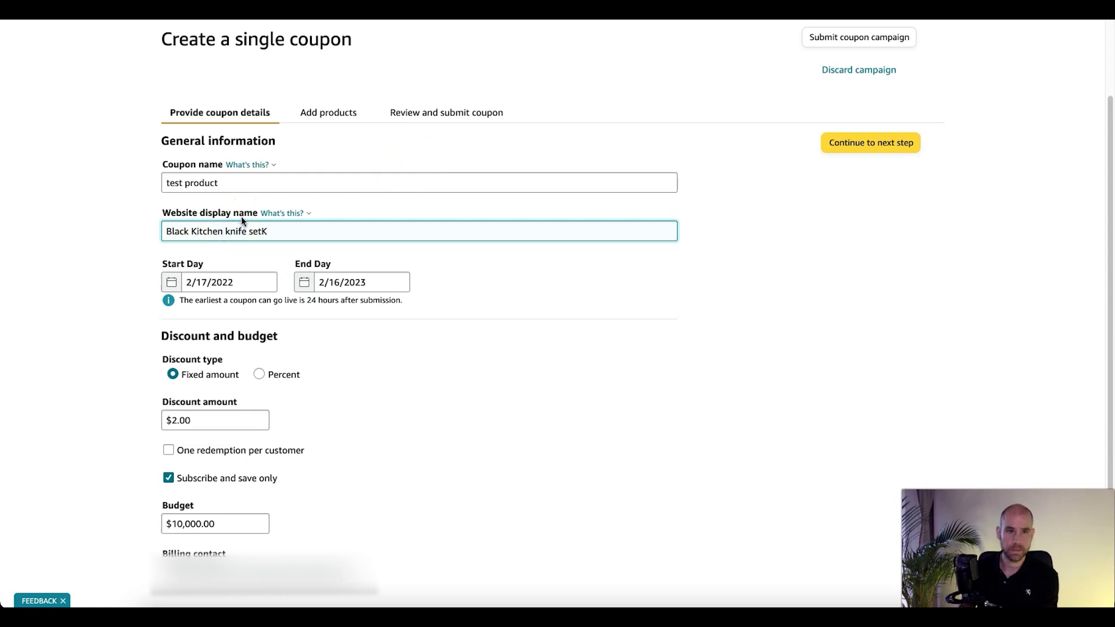
click(232, 232)
key(BackSpace)
text(K)
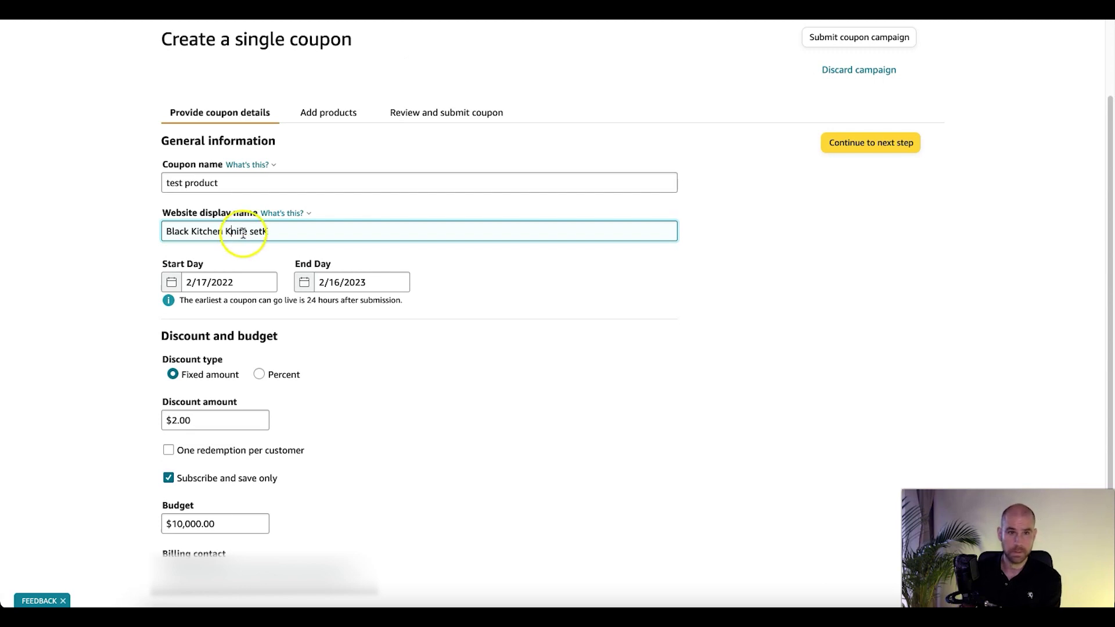
drag(250, 231, 303, 233)
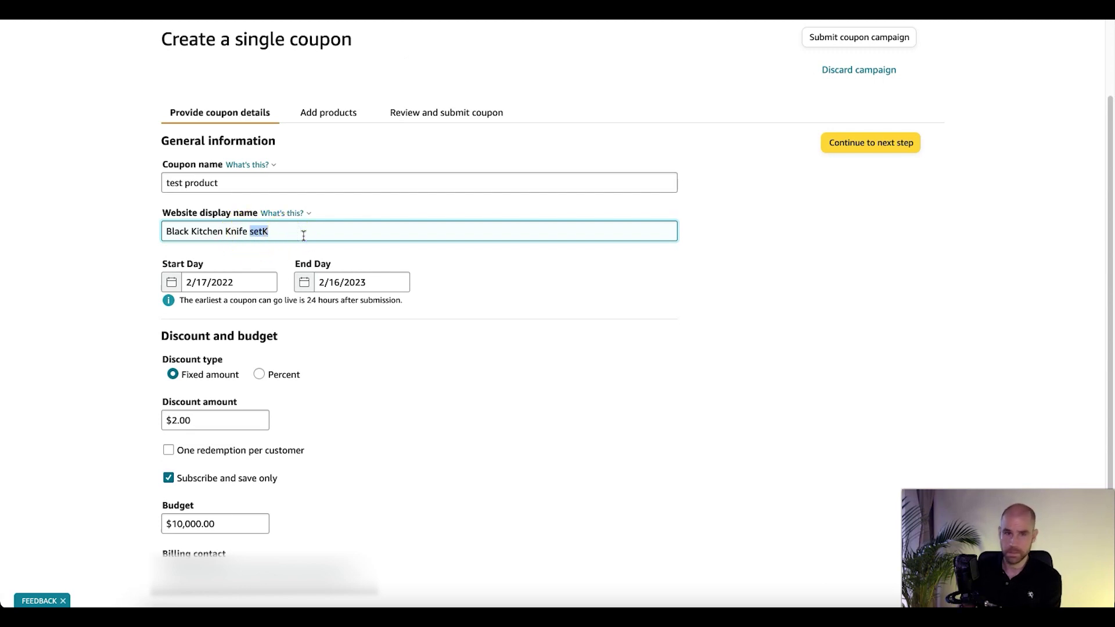
text(Set)
click(595, 254)
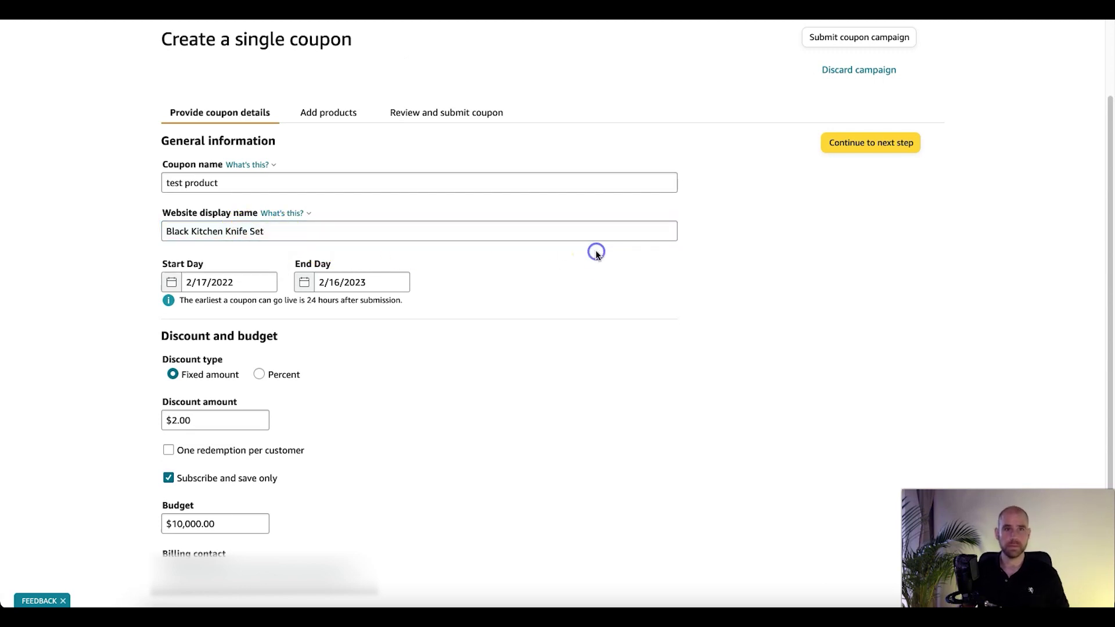
click(855, 146)
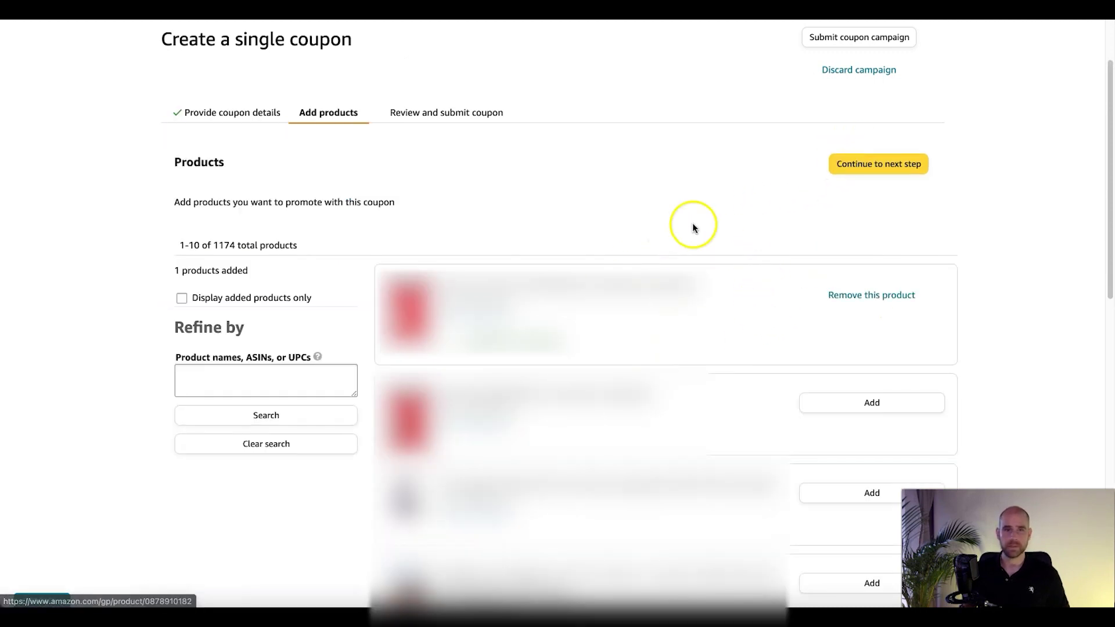
Proceed to Review and submit and look over the corrected coupon and its preview.
click(870, 163)
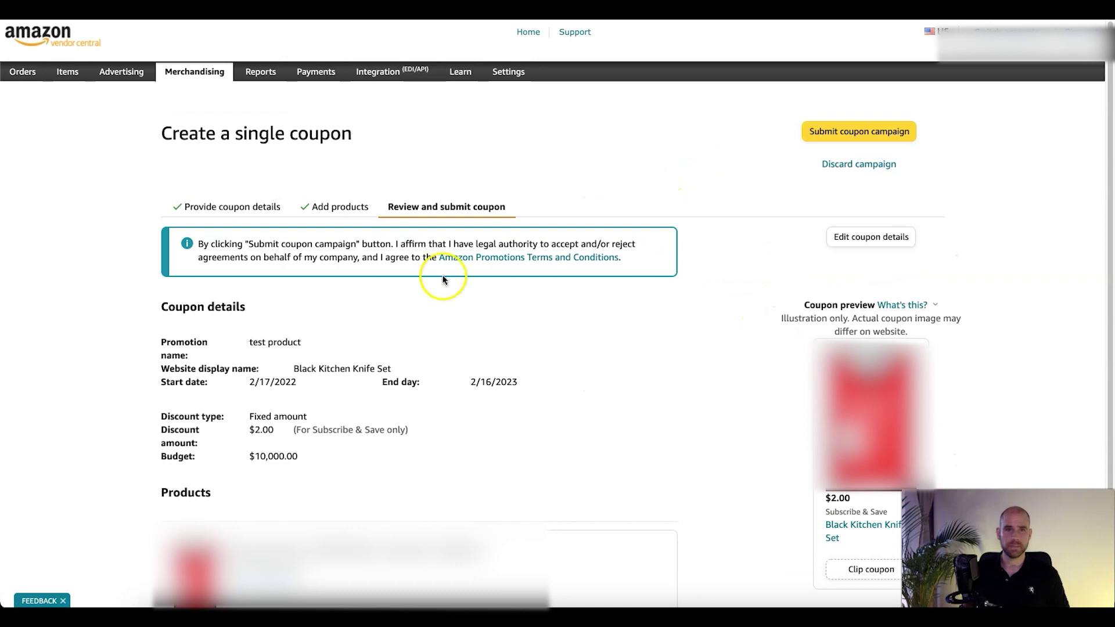
scroll(453, 274, down, 2)
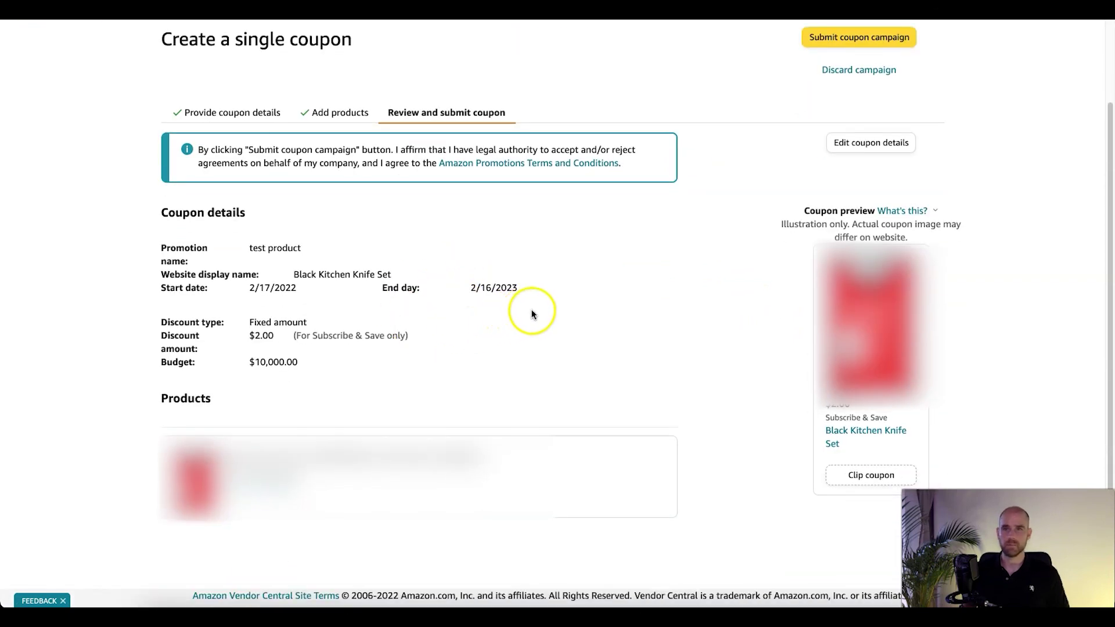
scroll(582, 341, up, 1)
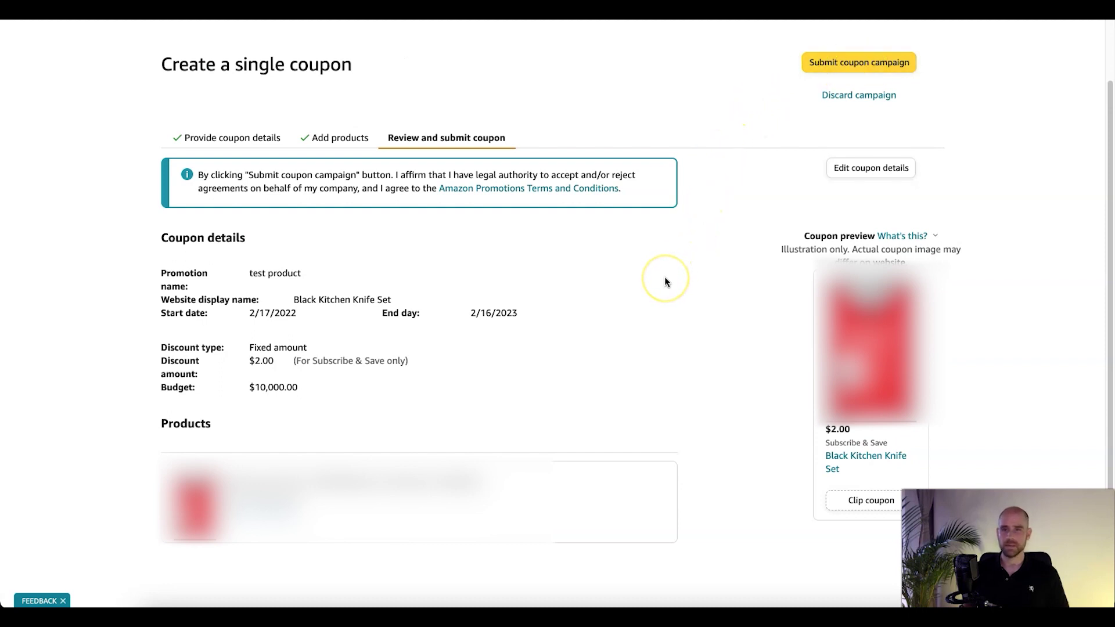
scroll(664, 276, down, 1)
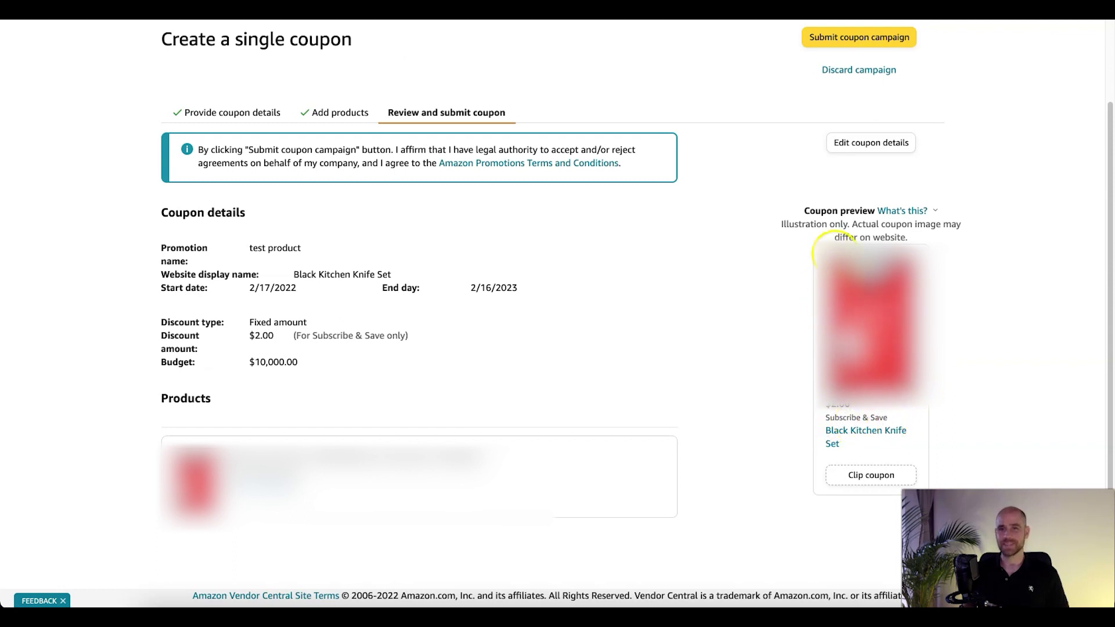
mouse_move(912, 218)
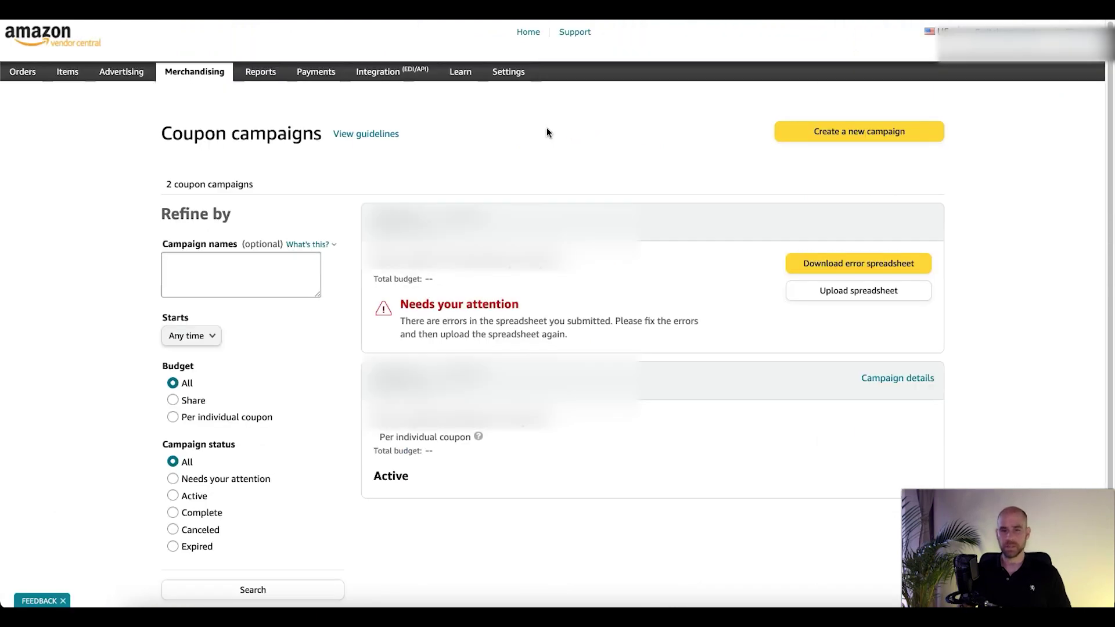
Start a new coupon campaign and choose the Reorder Coupon type after reading its explanation.
click(862, 133)
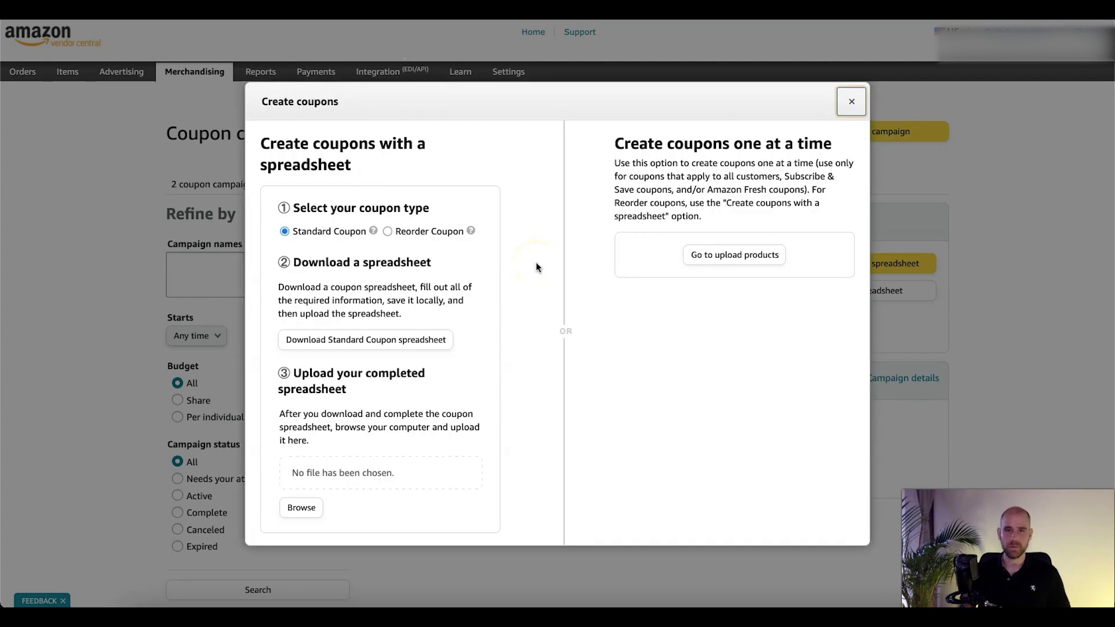
click(396, 247)
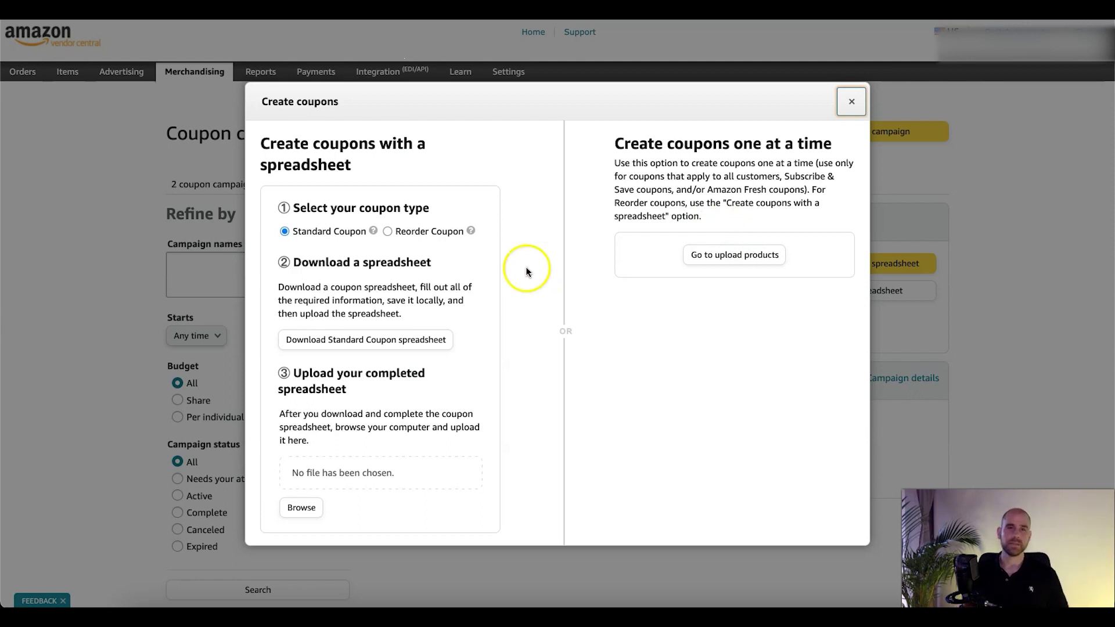
mouse_move(470, 232)
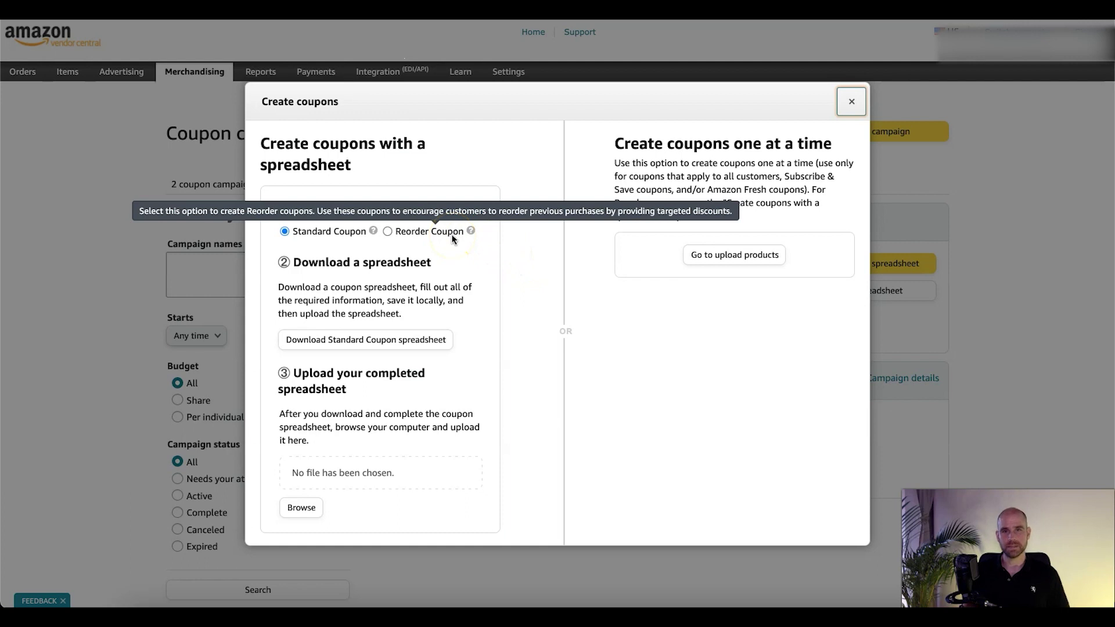
click(452, 235)
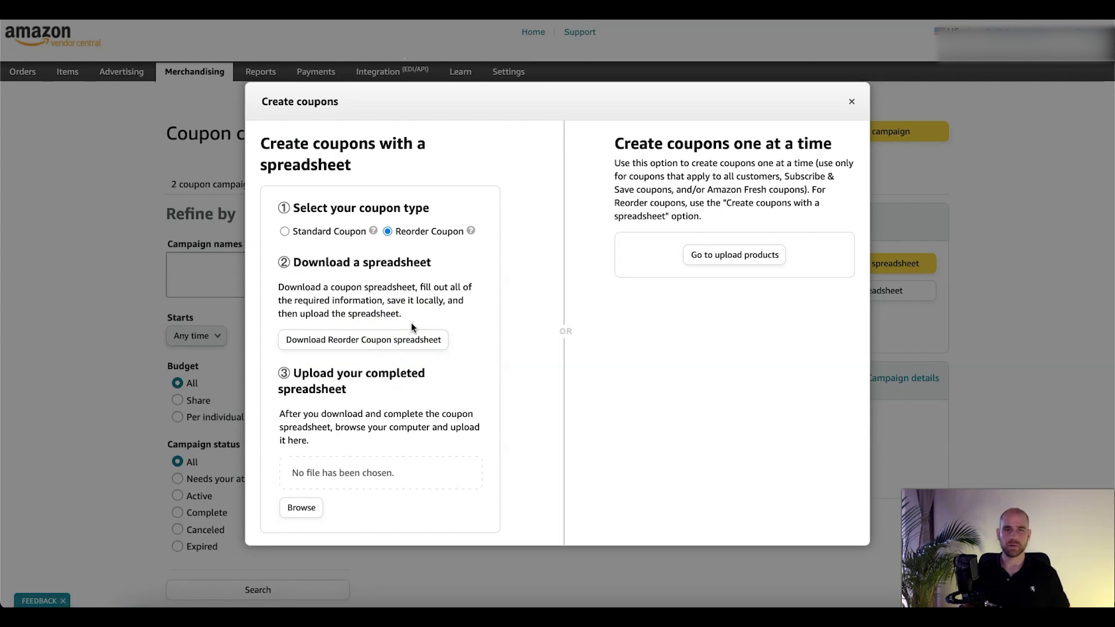
Switch the spreadsheet coupon type back to Standard Coupon and bring the coupon spreadsheet forward in Excel.
mouse_move(469, 233)
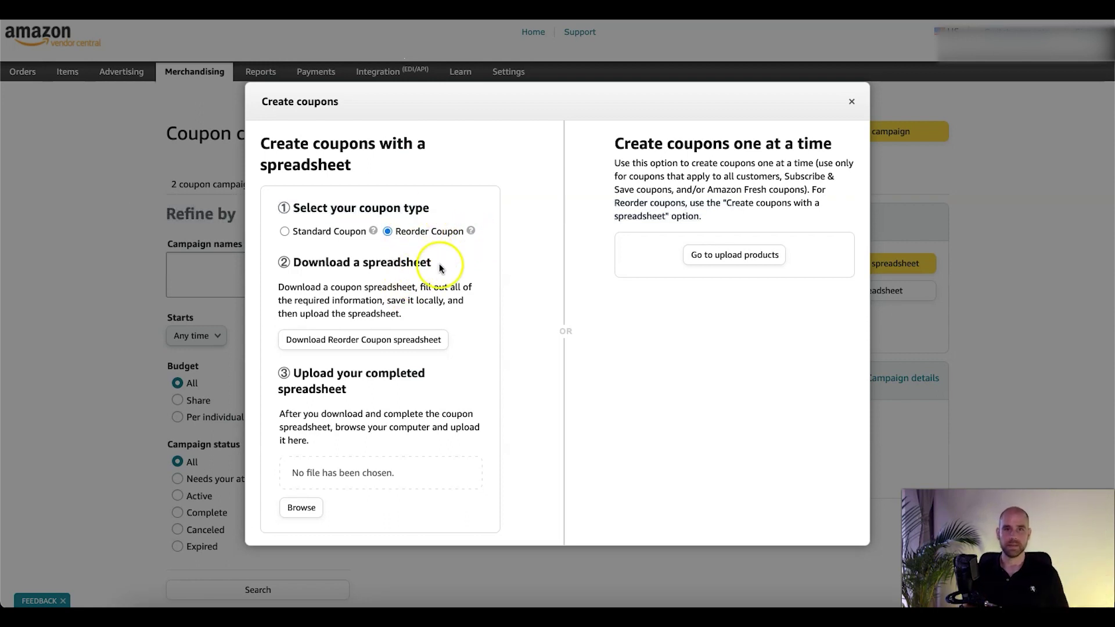
key(Left)
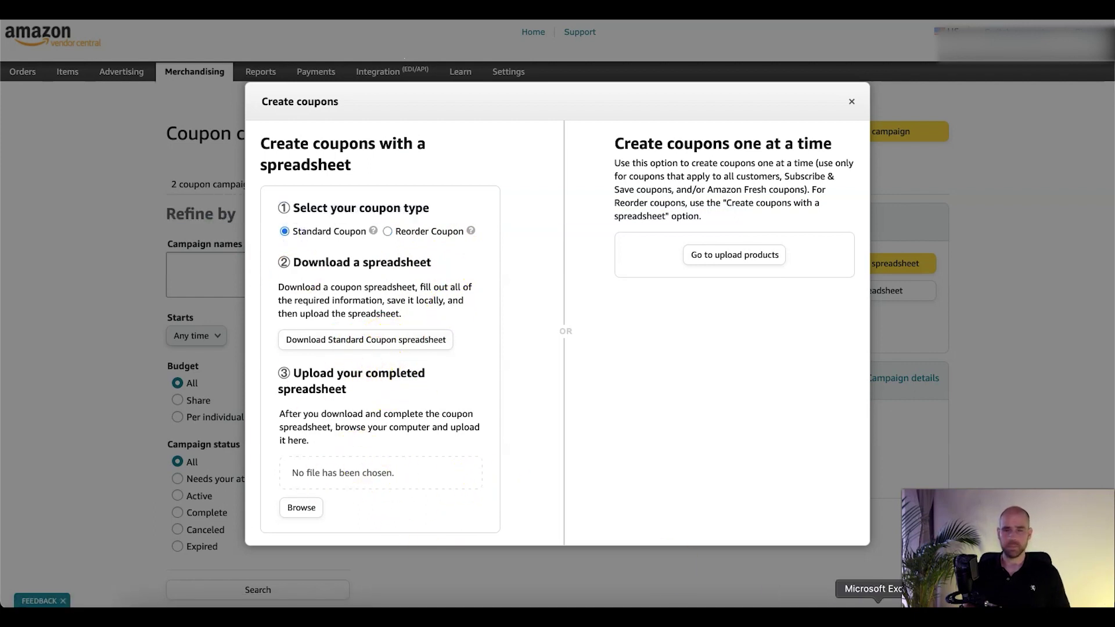
click(878, 613)
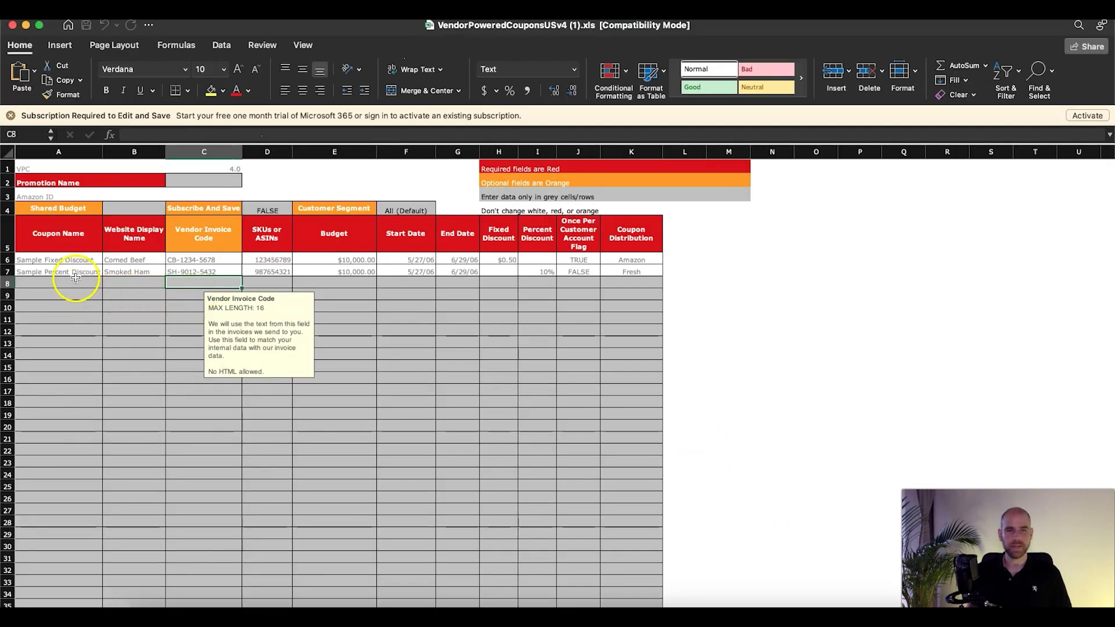
click(79, 283)
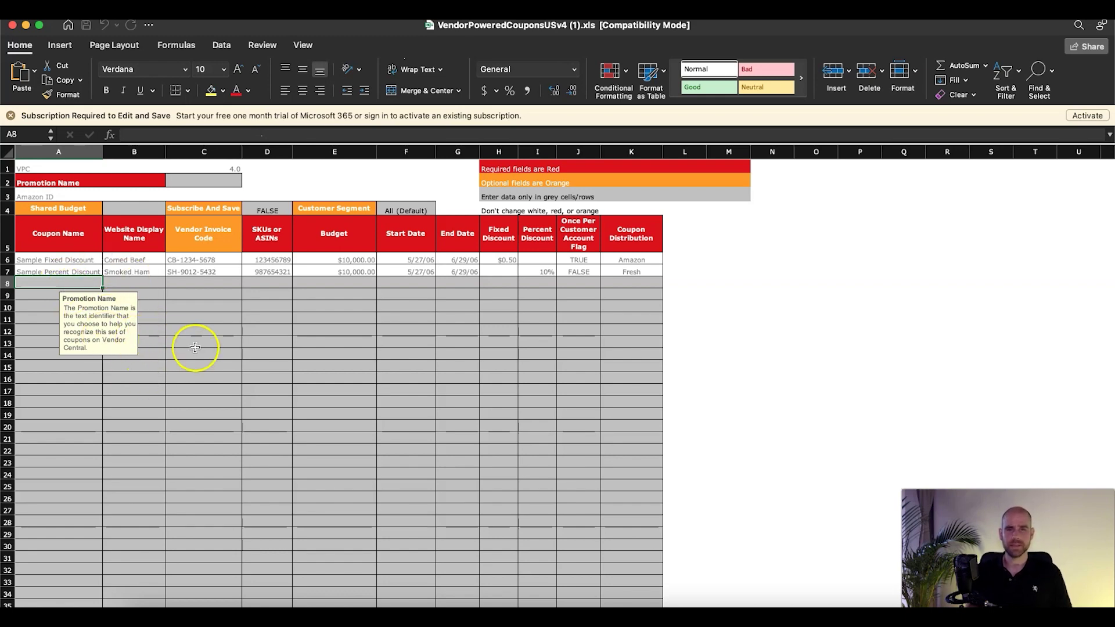
click(642, 282)
click(668, 283)
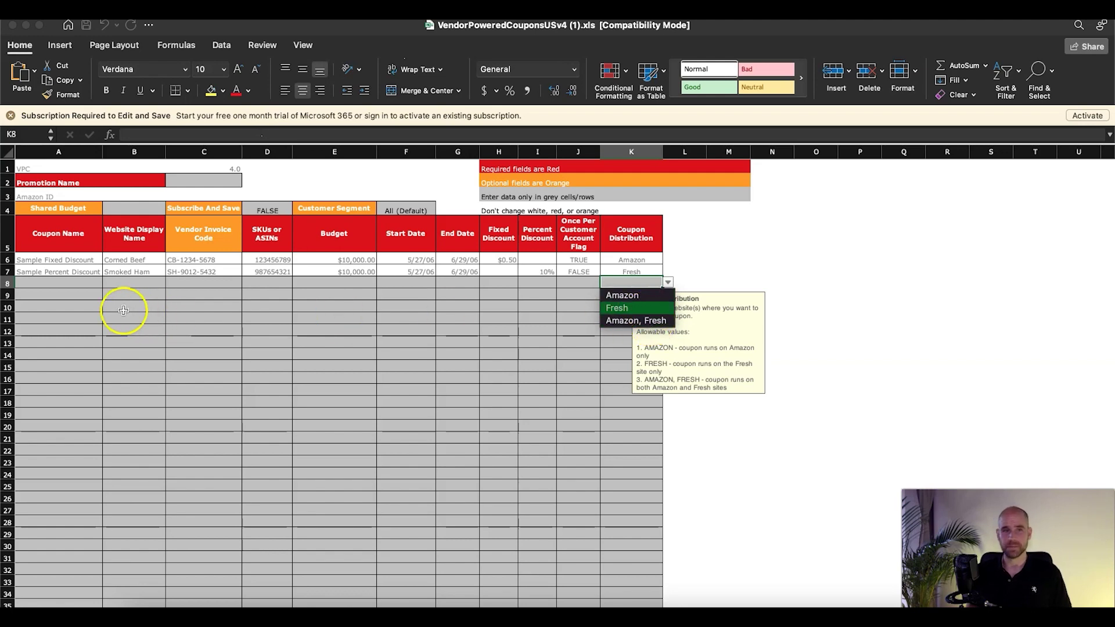
click(42, 283)
click(48, 281)
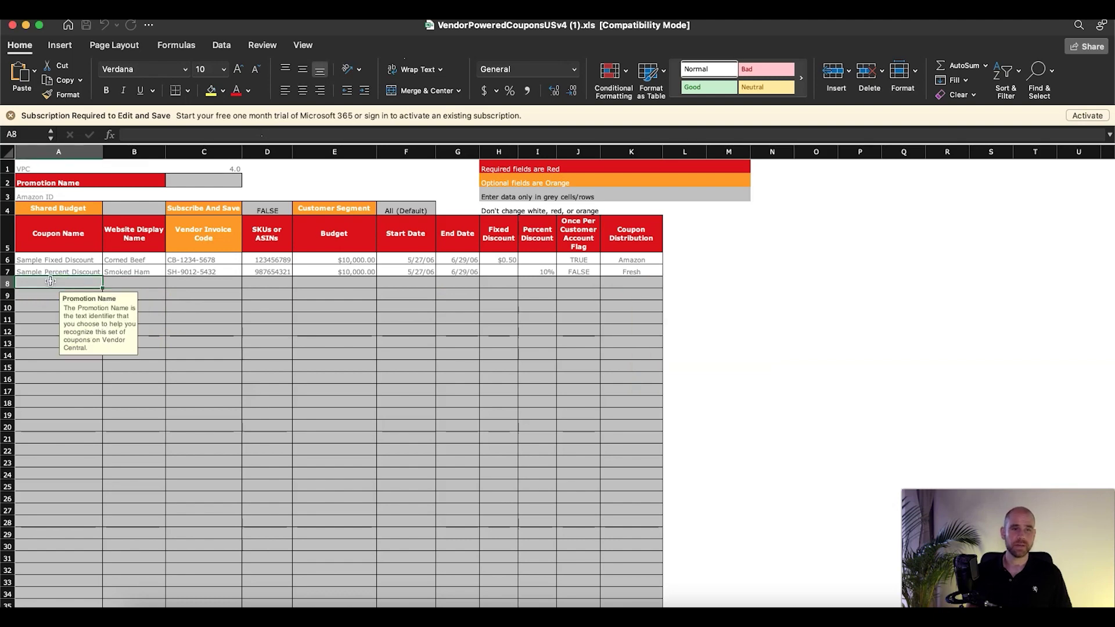
click(127, 281)
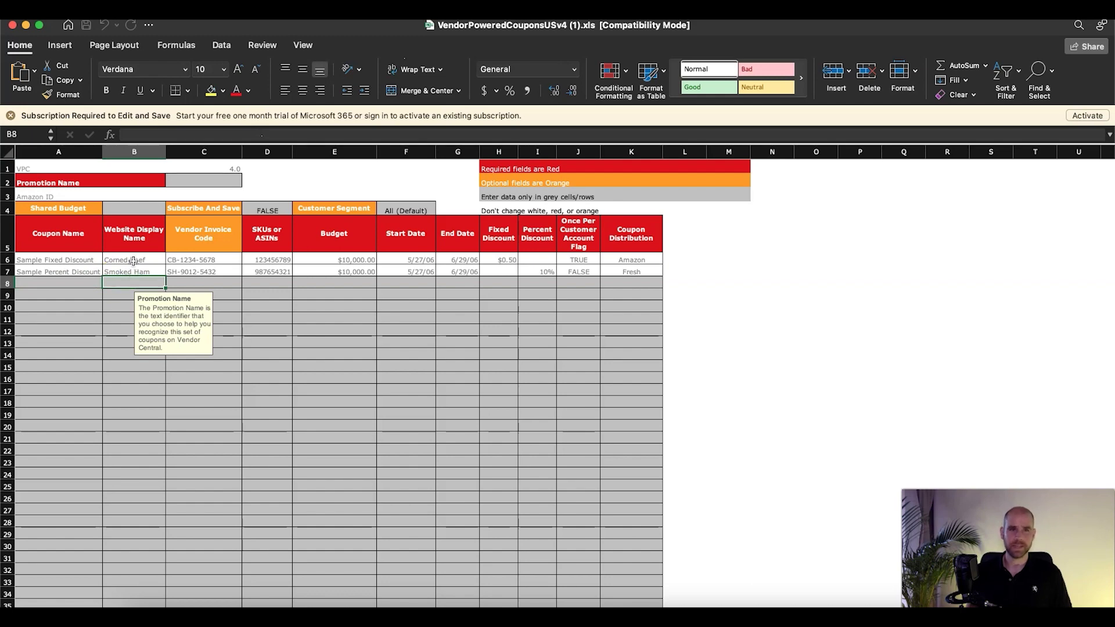
click(133, 279)
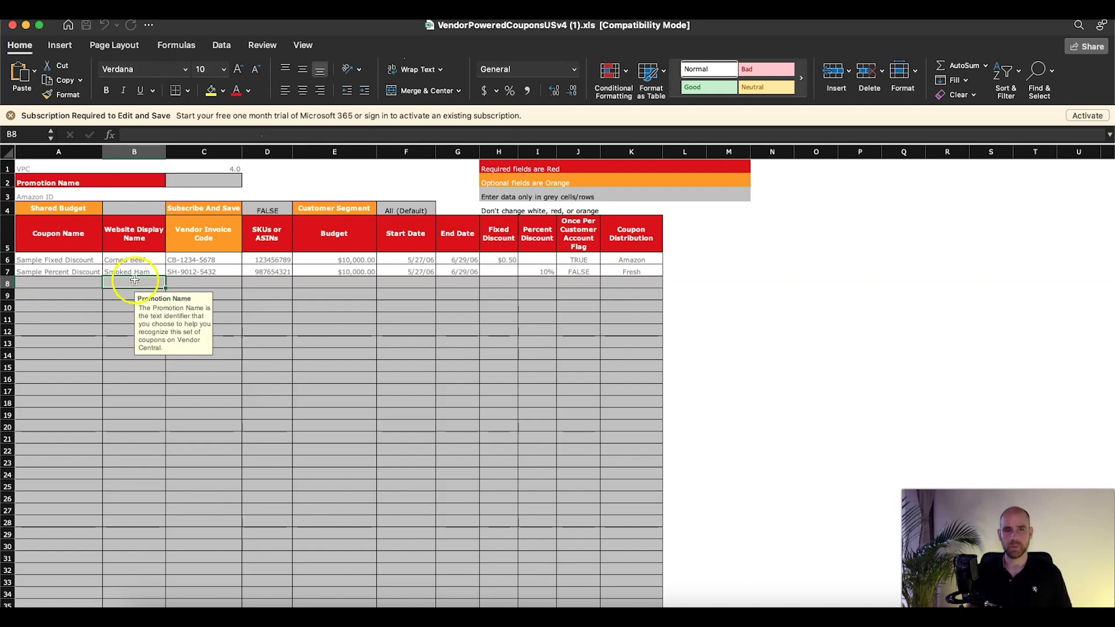
click(64, 283)
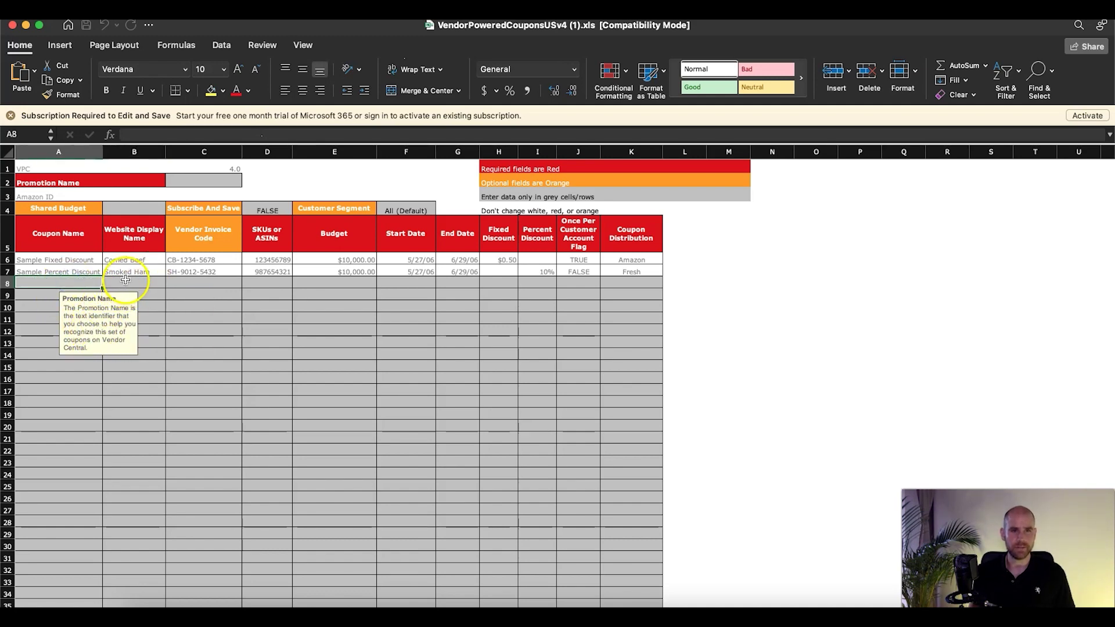
click(110, 318)
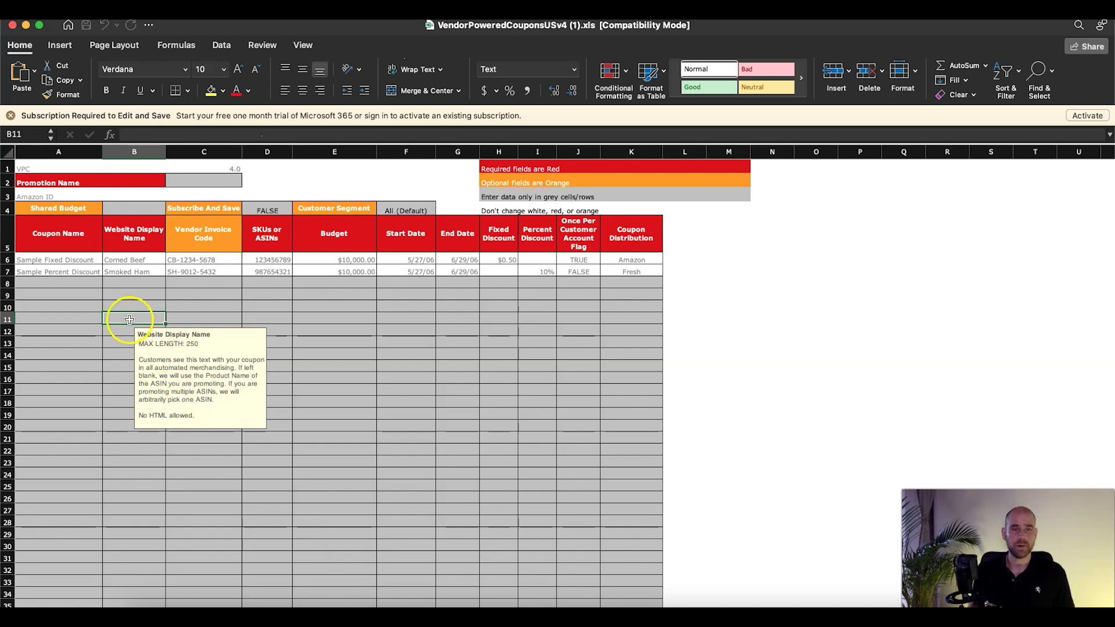
click(134, 284)
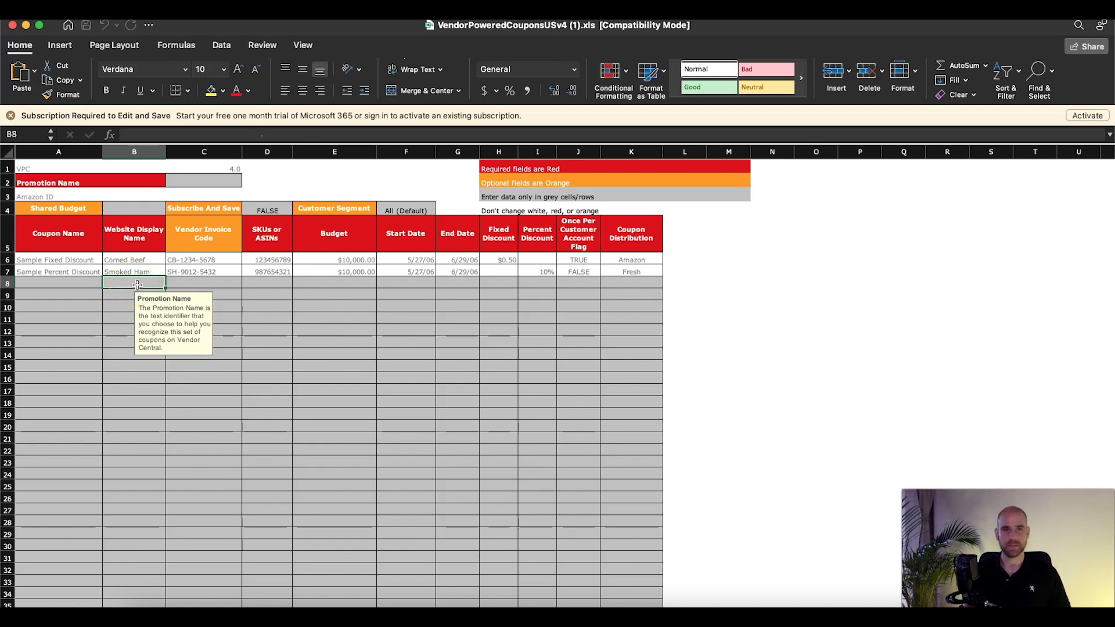
click(199, 283)
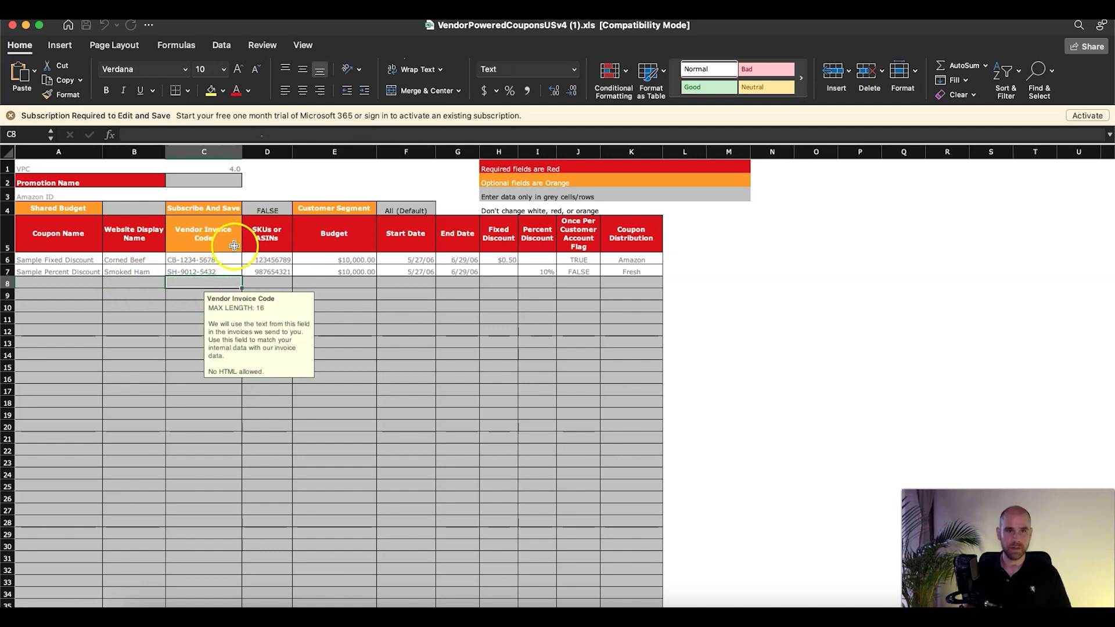
click(197, 283)
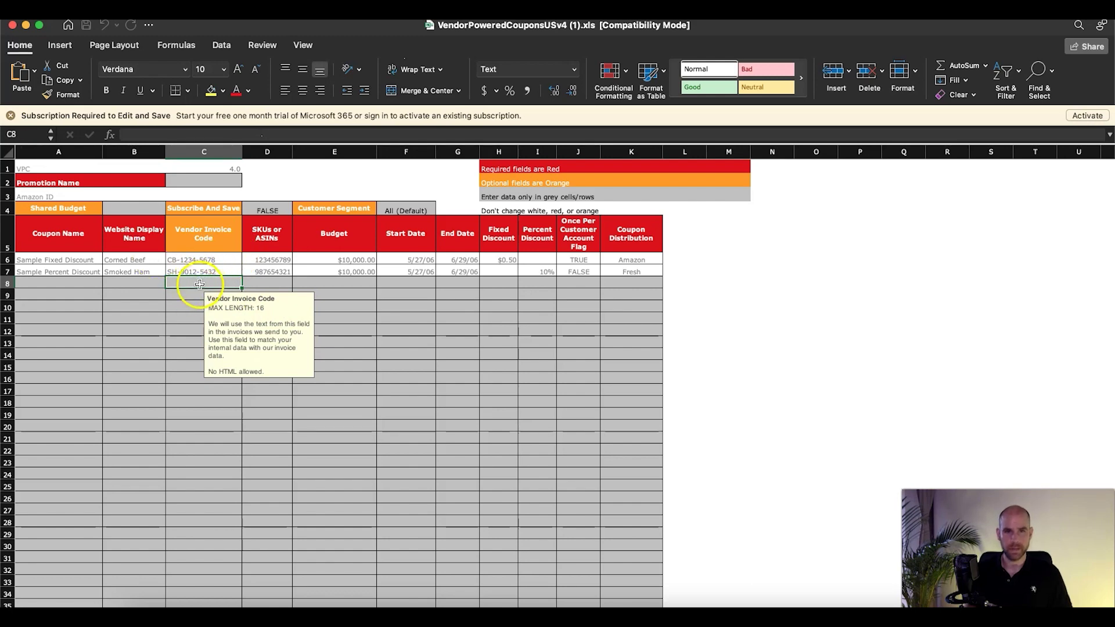
click(270, 283)
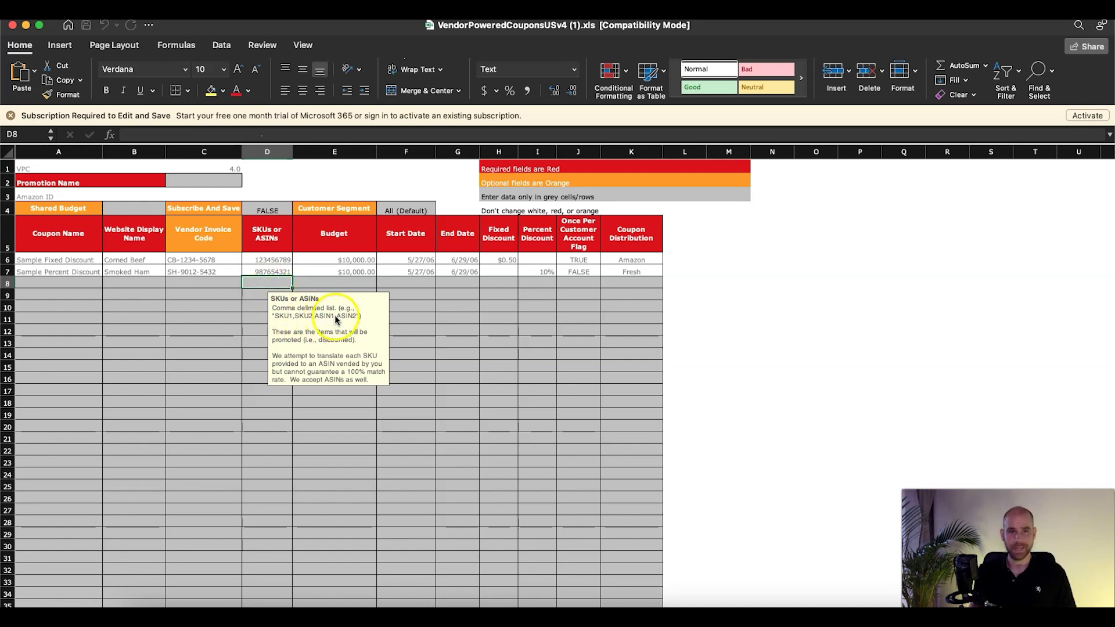
click(399, 285)
click(355, 284)
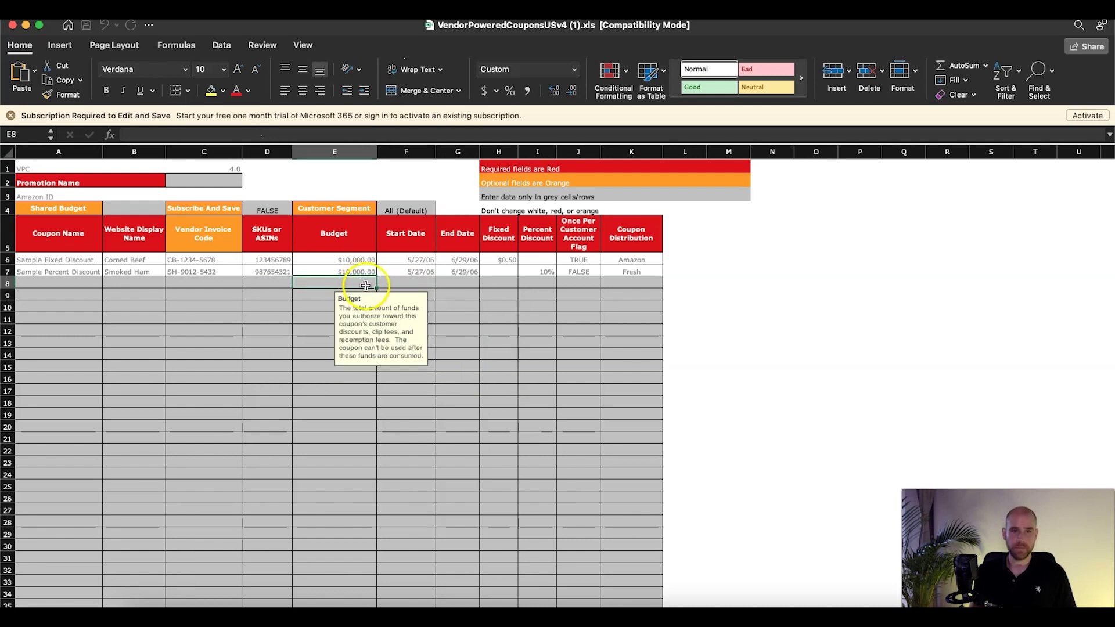
click(417, 283)
click(471, 281)
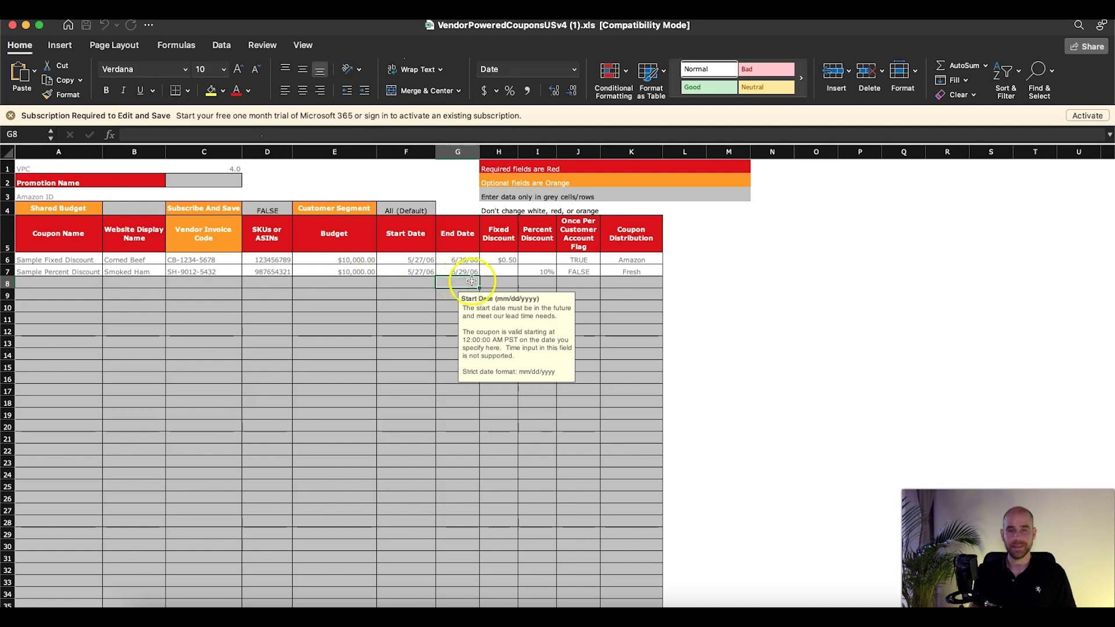
click(509, 281)
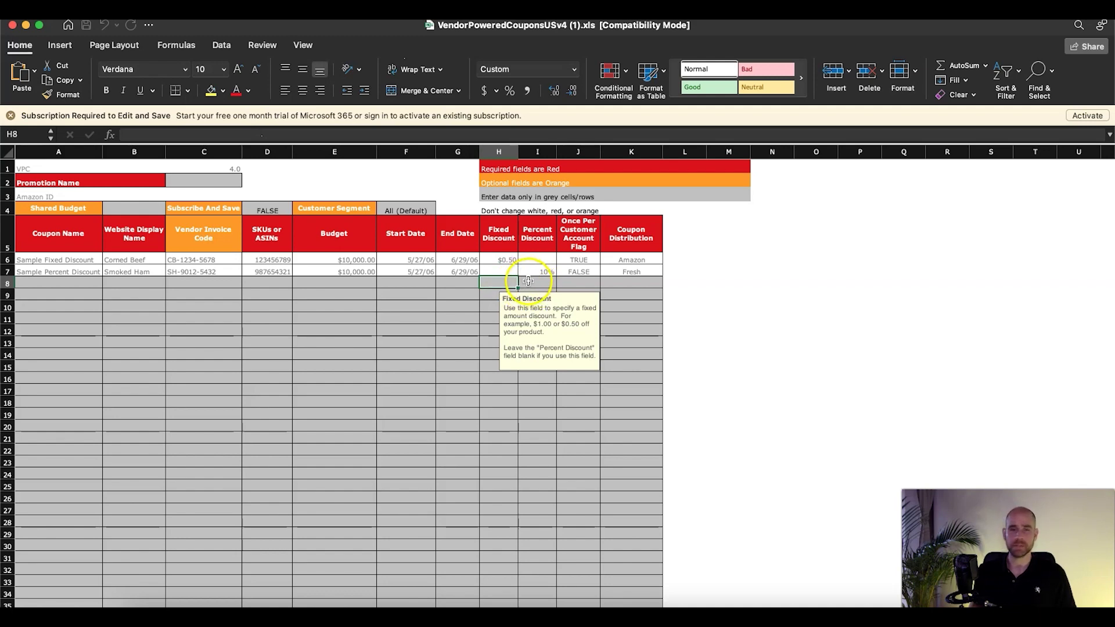
click(585, 282)
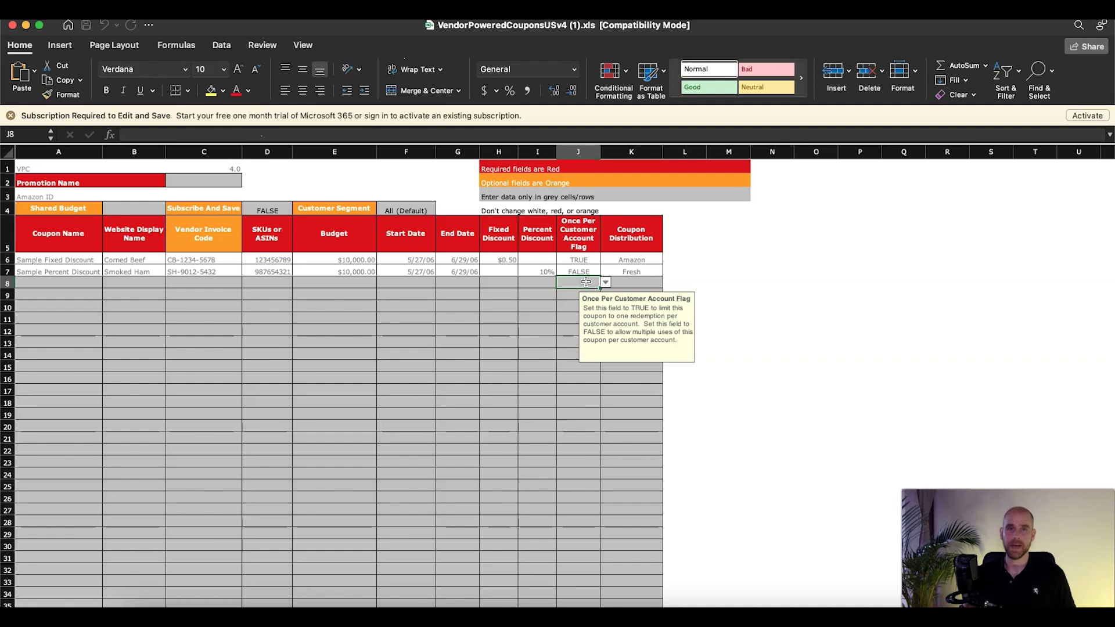
Check the allowed Coupon Distribution values and guidance in K8 without choosing one.
click(634, 282)
click(667, 283)
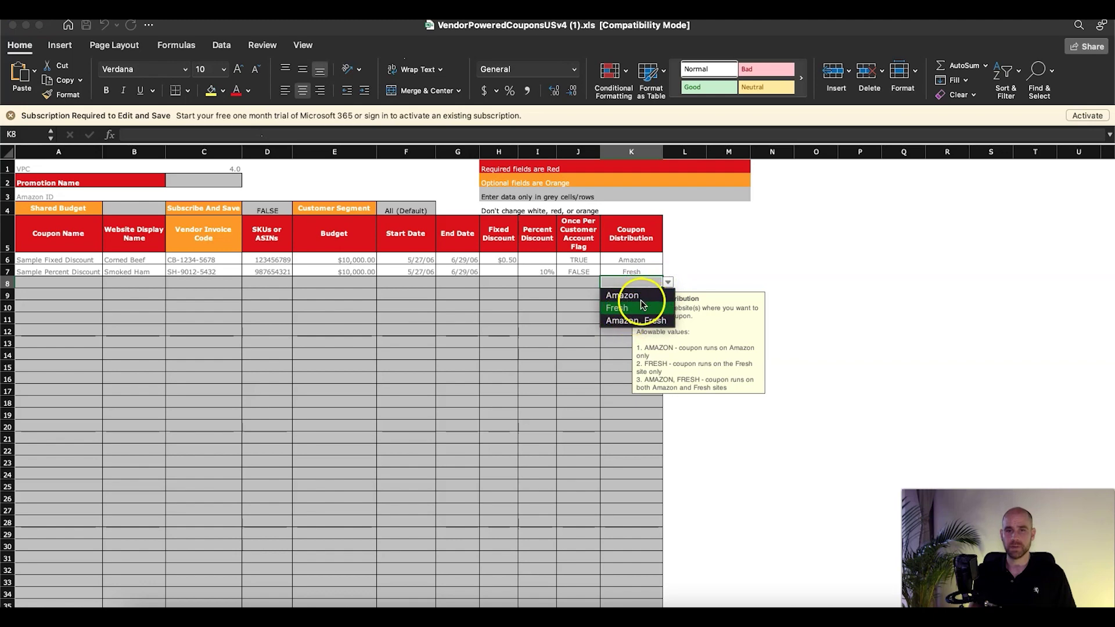
click(583, 283)
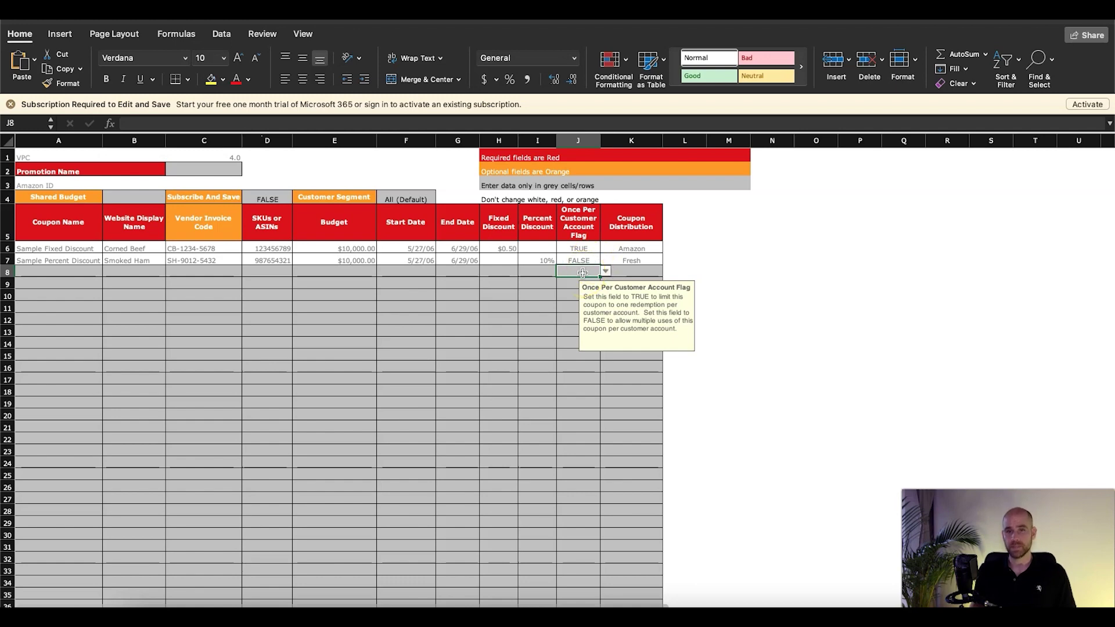
click(582, 272)
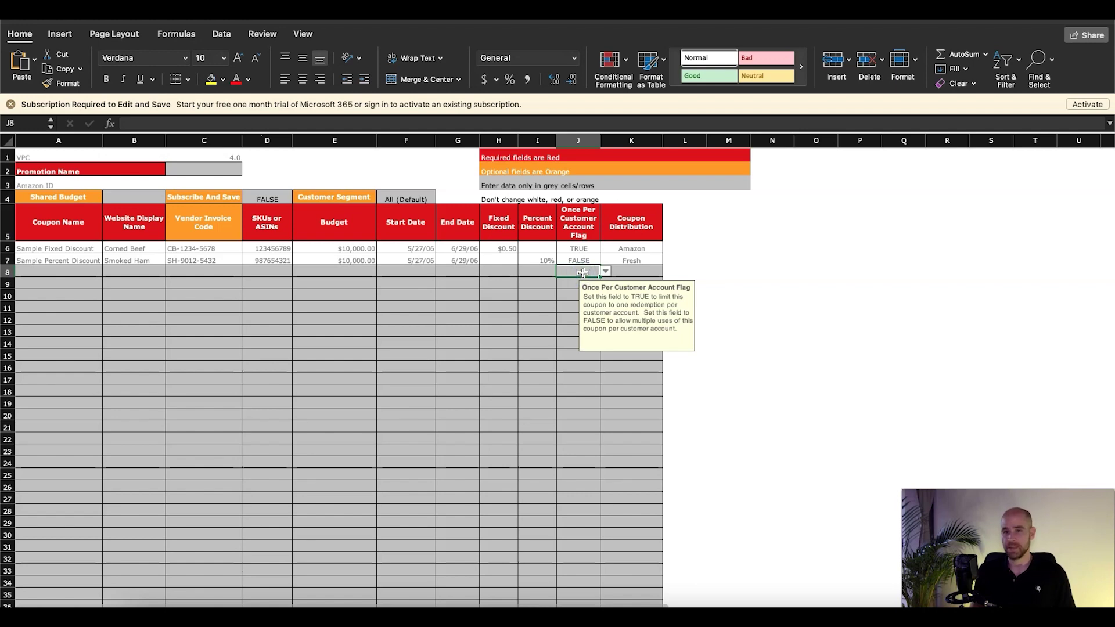
click(583, 271)
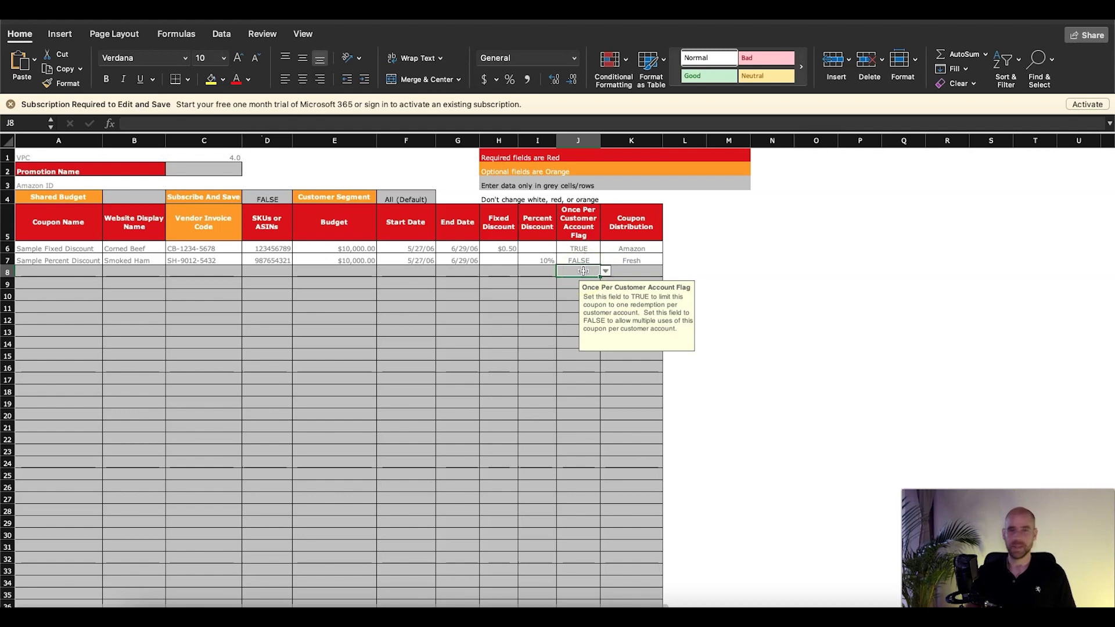
click(645, 272)
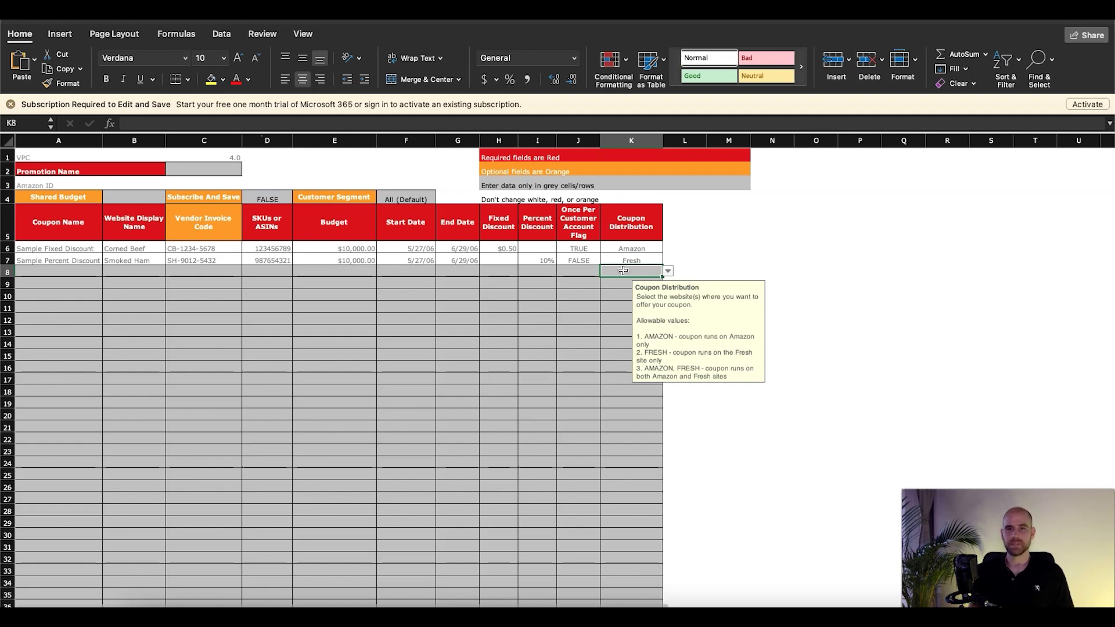
click(632, 272)
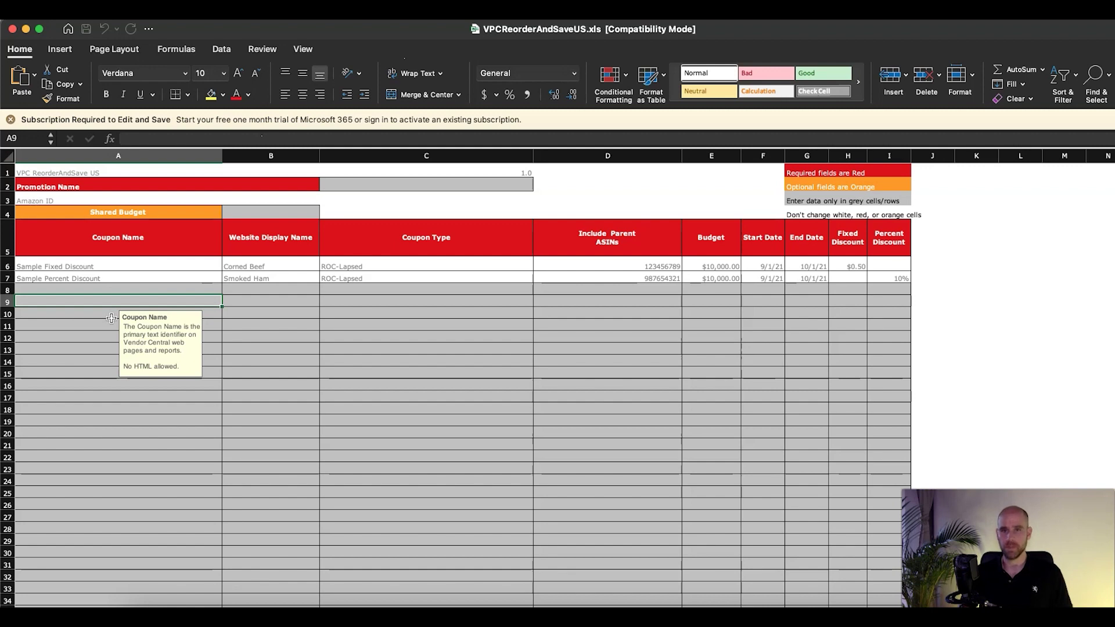
Read the Coupon Name, Website Display Name and Coupon Type guidance for row 8.
click(114, 305)
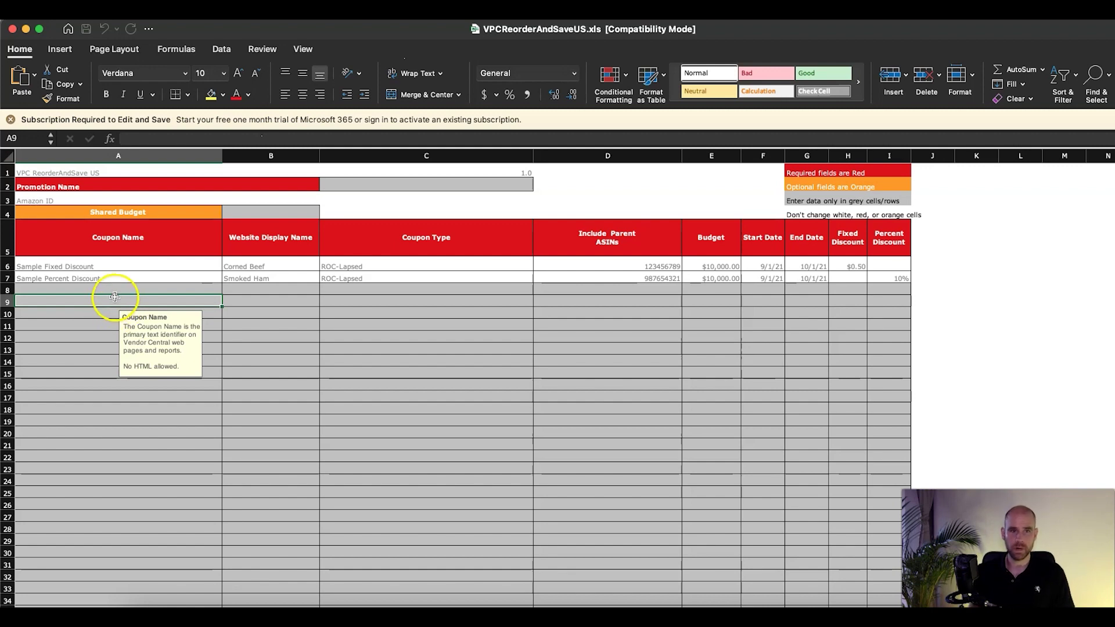
click(86, 287)
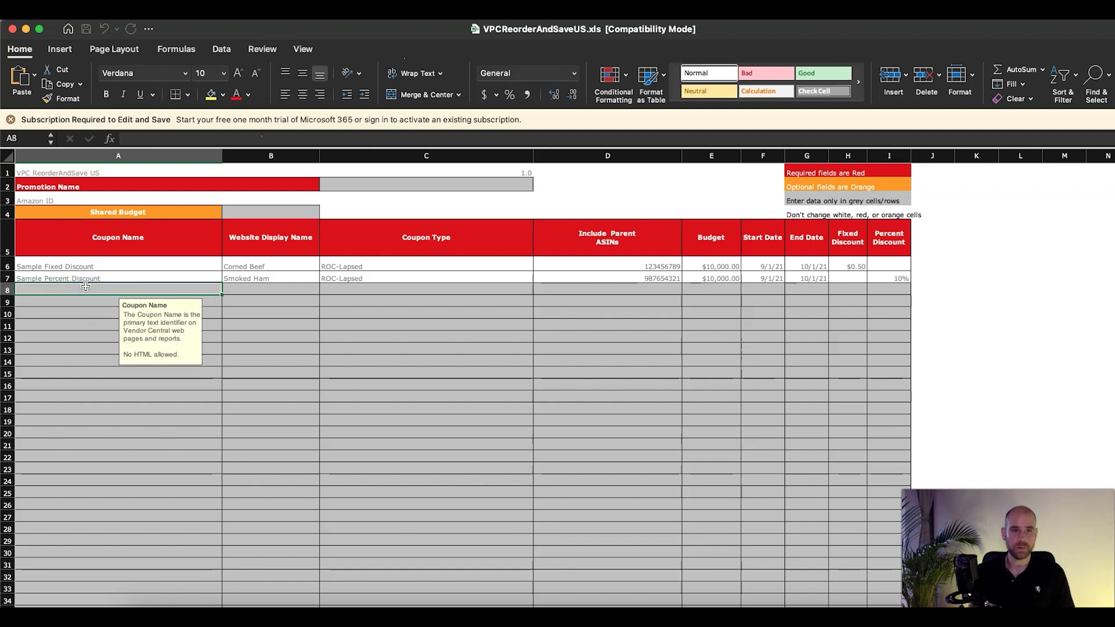
click(292, 291)
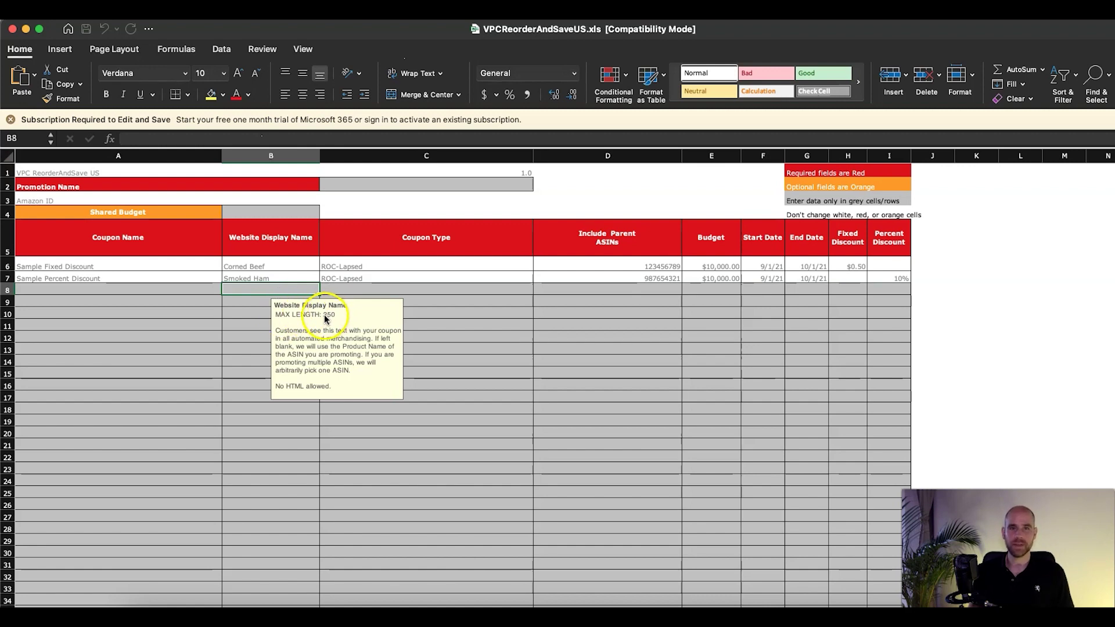
key(Right)
click(399, 337)
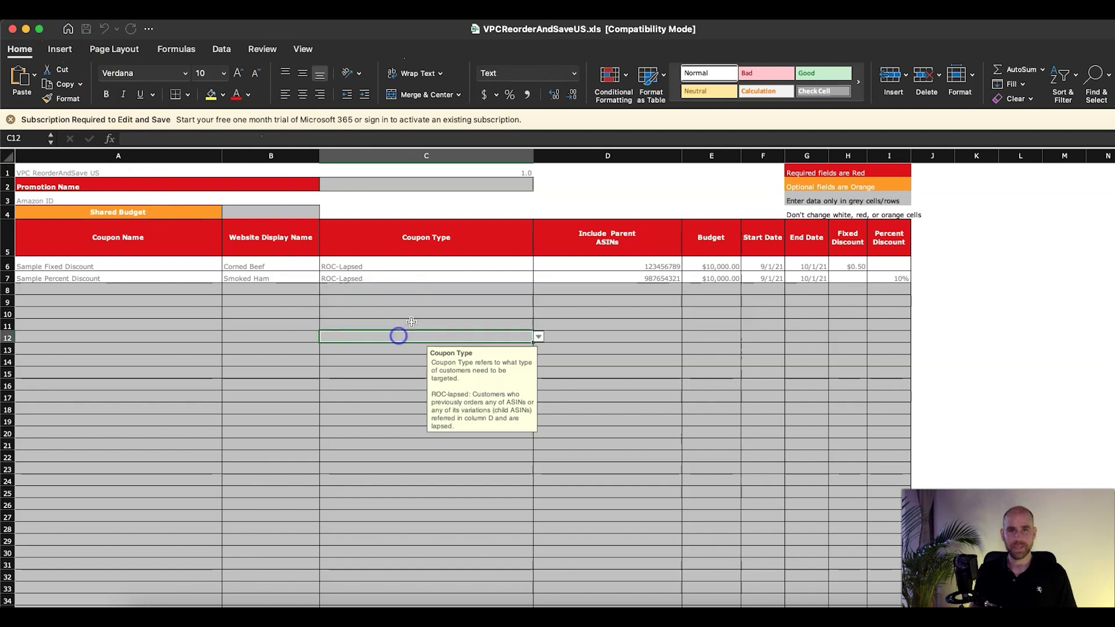
click(454, 289)
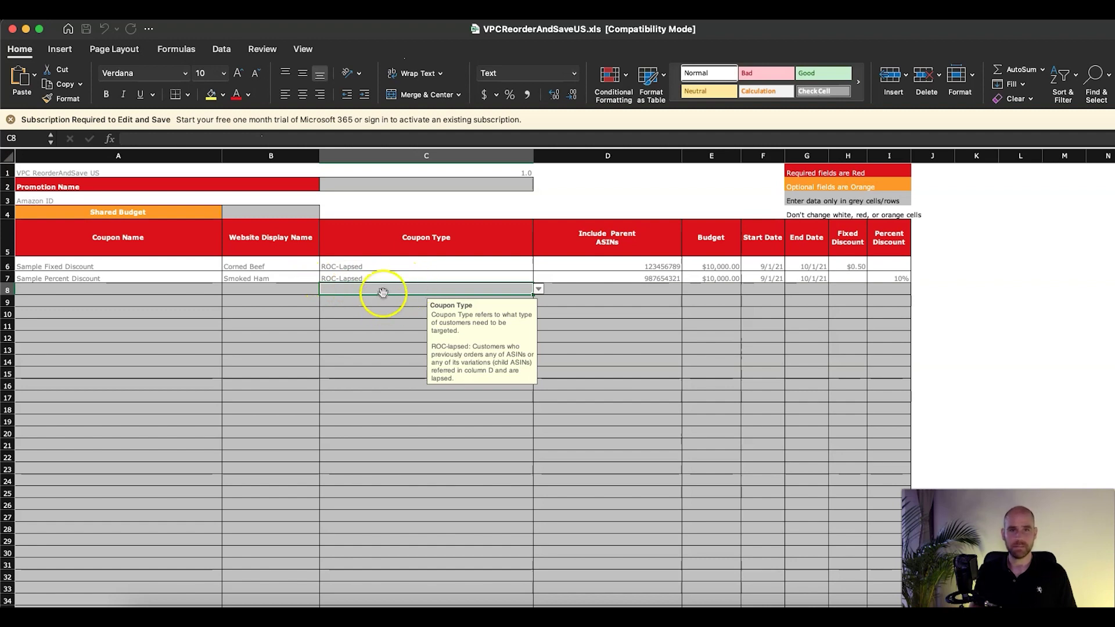
Set C8's Coupon Type to ROC-Lapsed, then read the Include Parent ASINs note in D8.
click(539, 288)
click(366, 302)
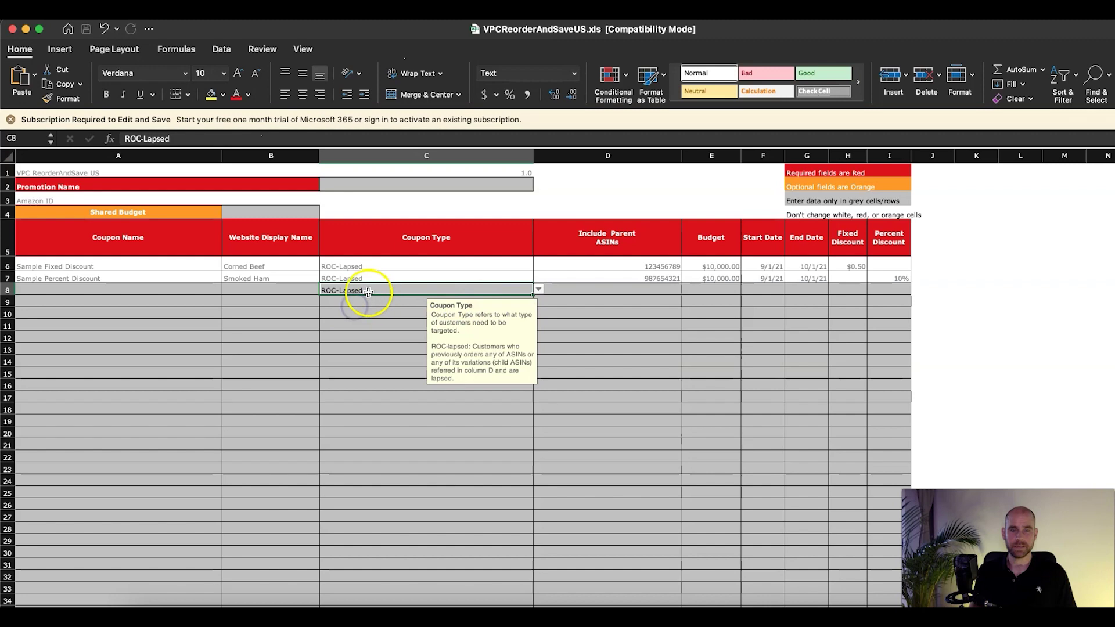
click(389, 327)
click(622, 292)
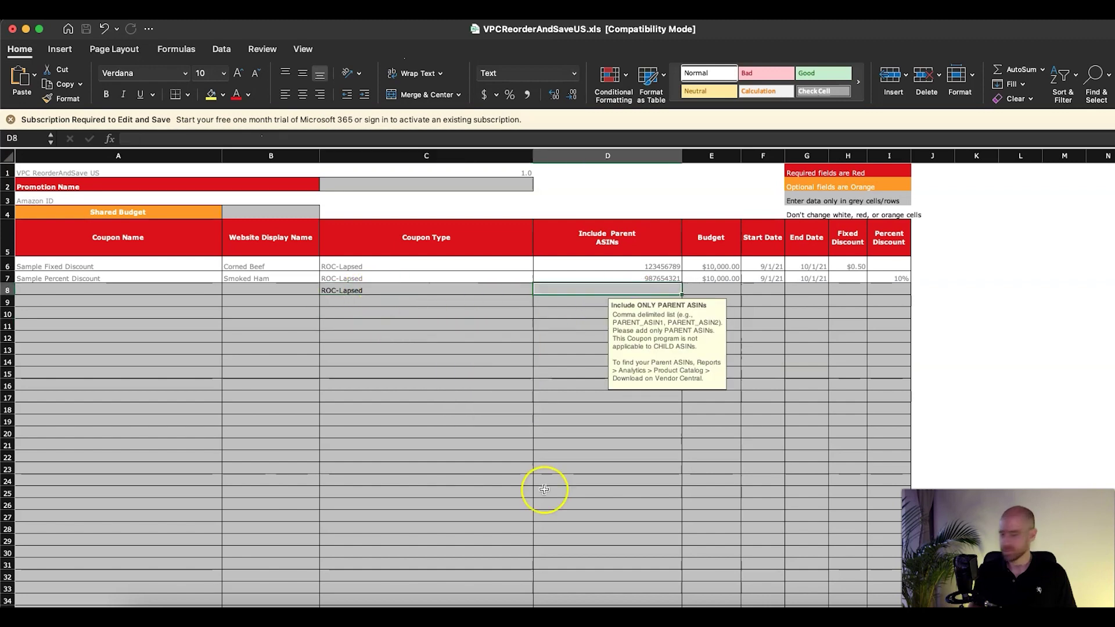
key(Tab)
key(Tab)
key(Tab)
key(Tab)
key(Tab)
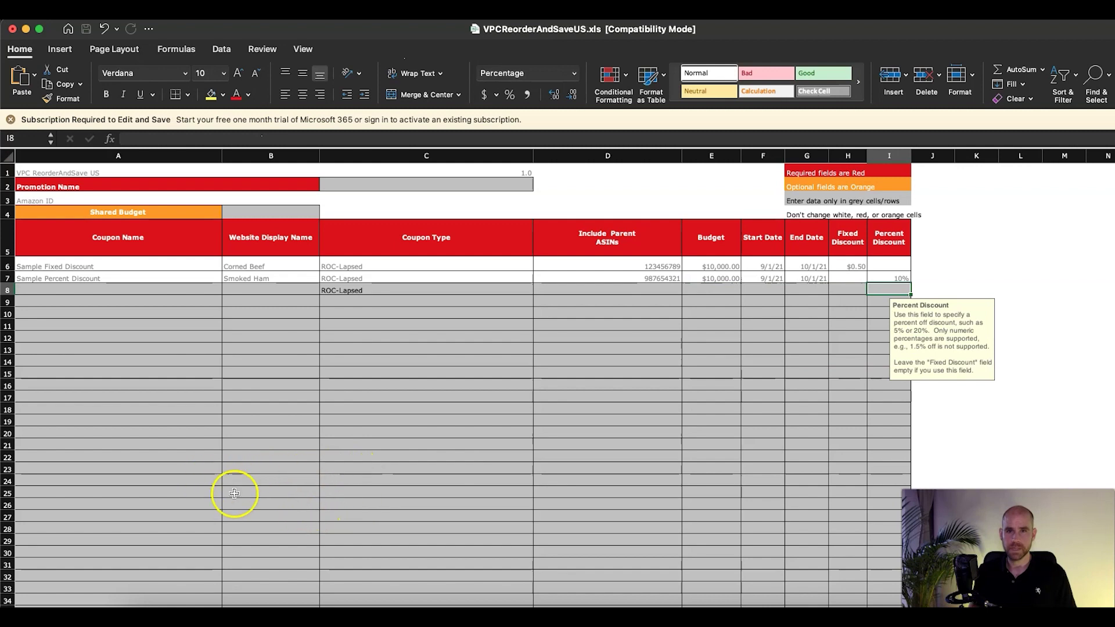
click(123, 570)
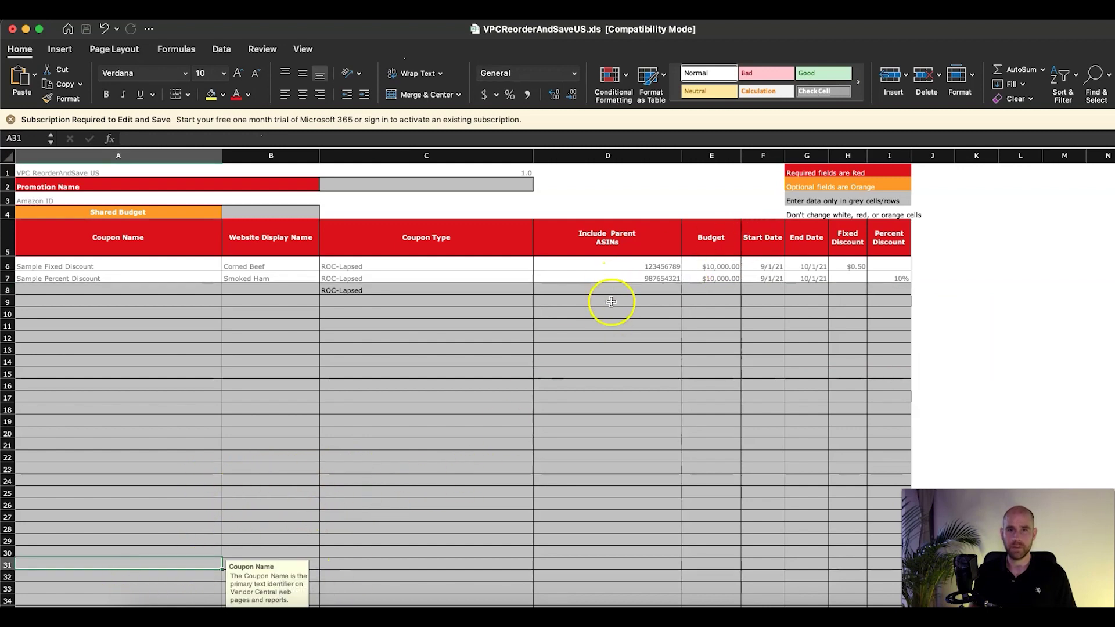
click(638, 288)
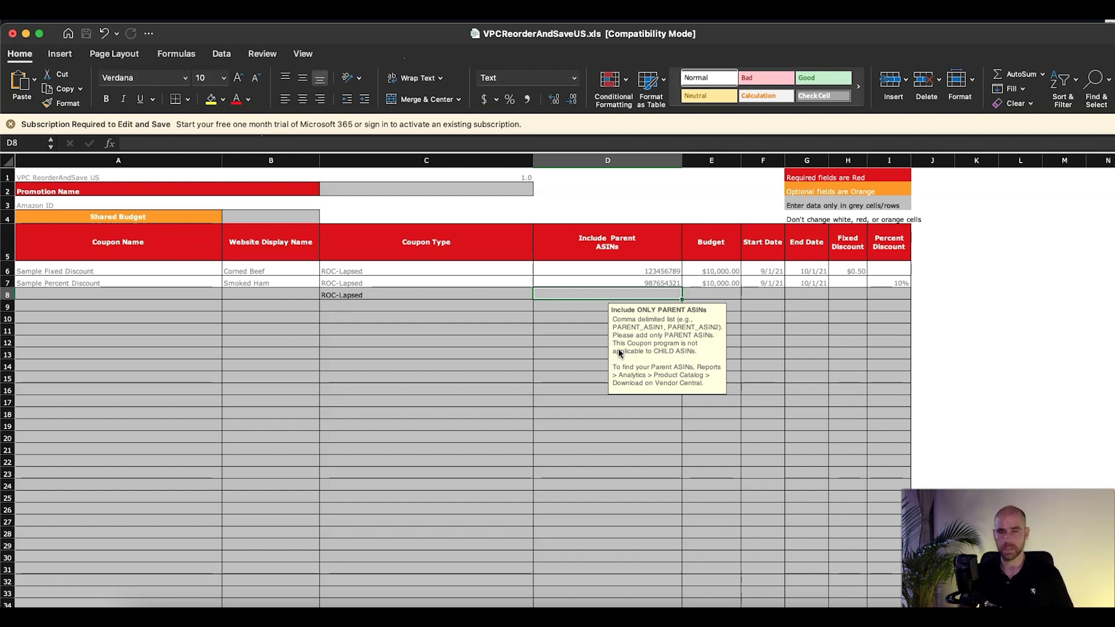
click(622, 356)
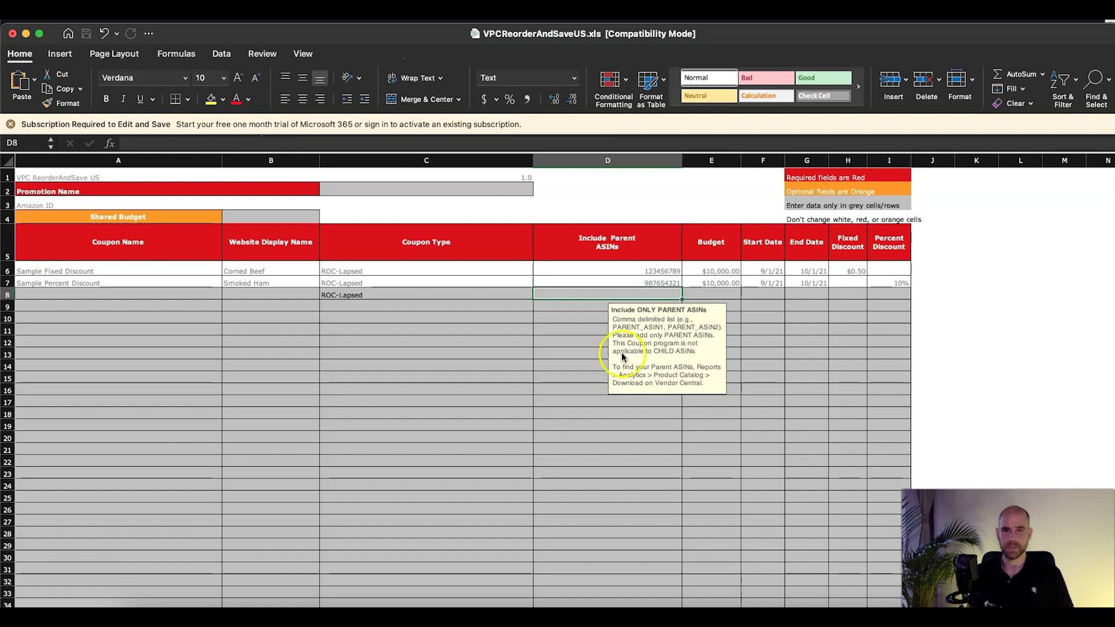
click(636, 315)
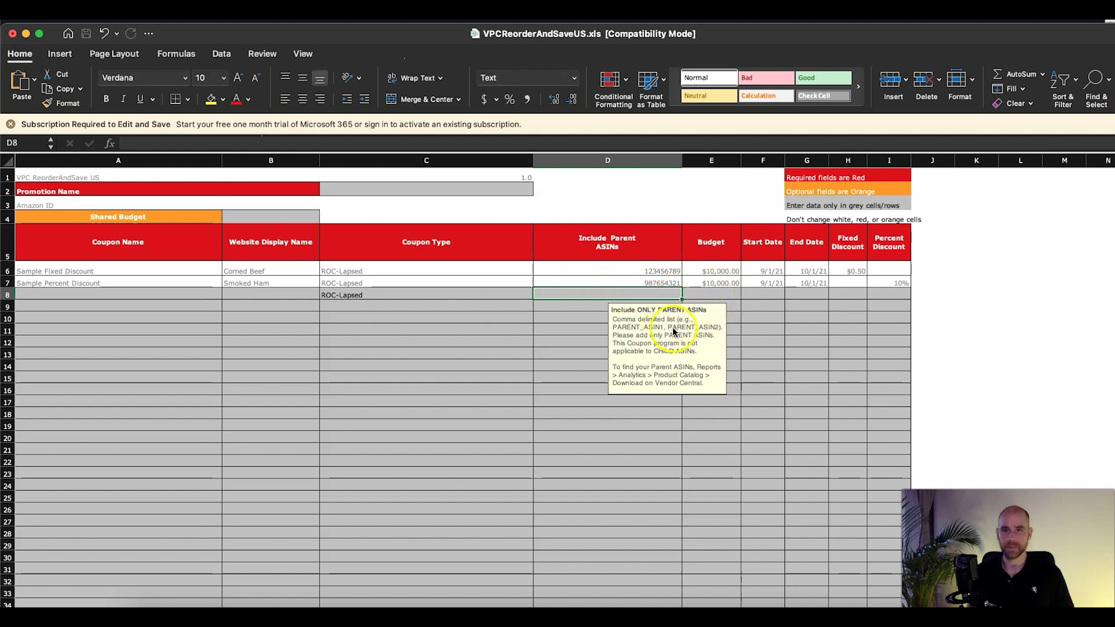
click(717, 295)
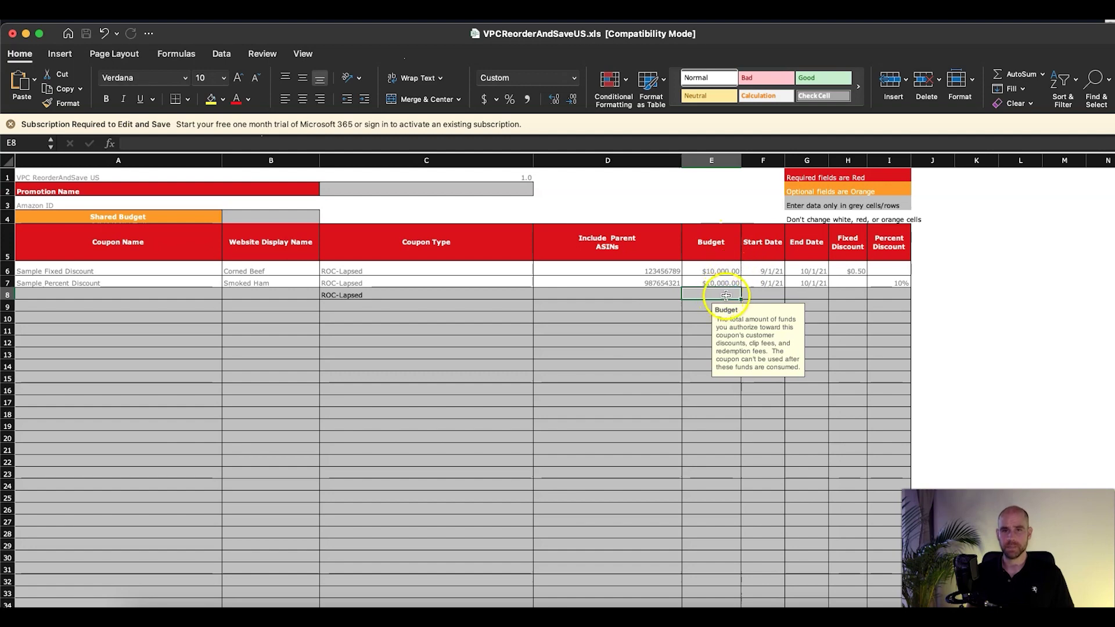
click(775, 295)
click(813, 295)
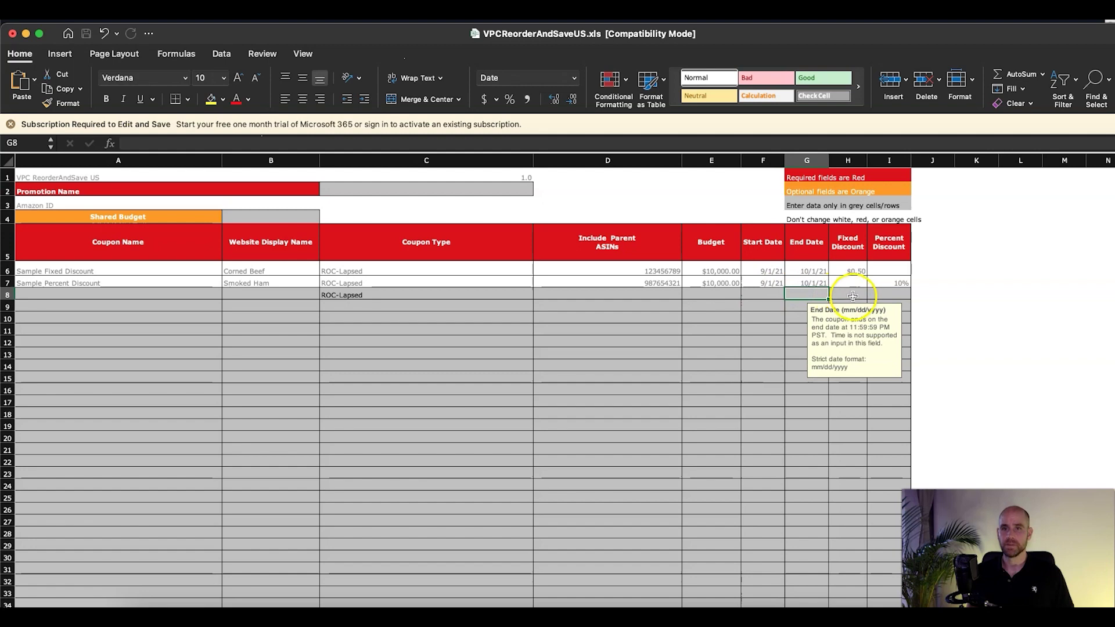
click(897, 294)
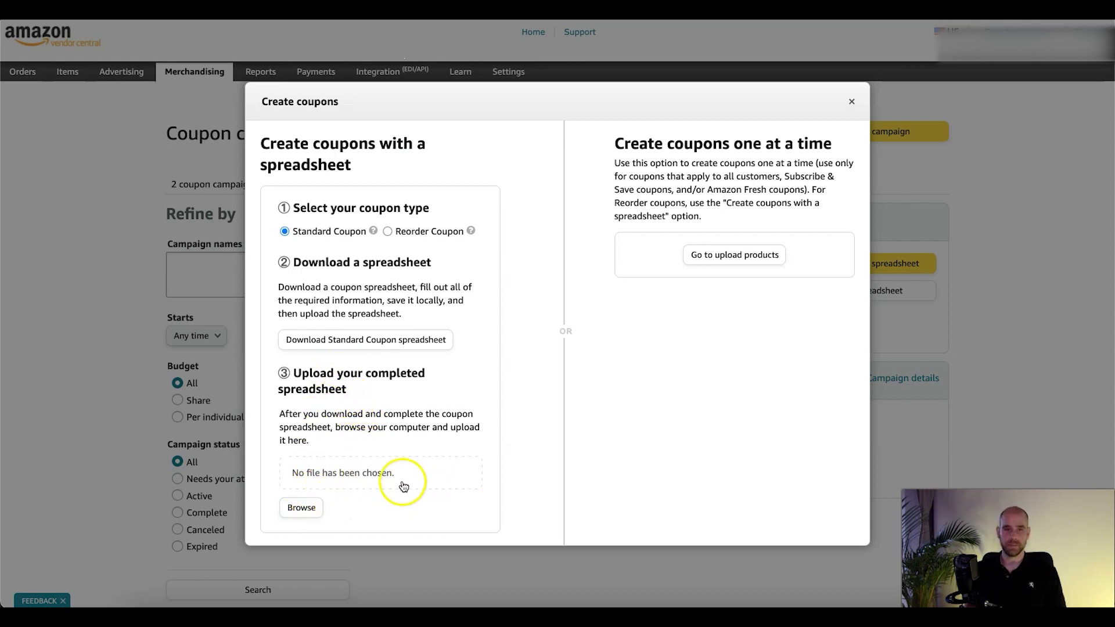
Show the Create coupons upload section, reading No file has been chosen, with Standard Coupon type.
key(Tab)
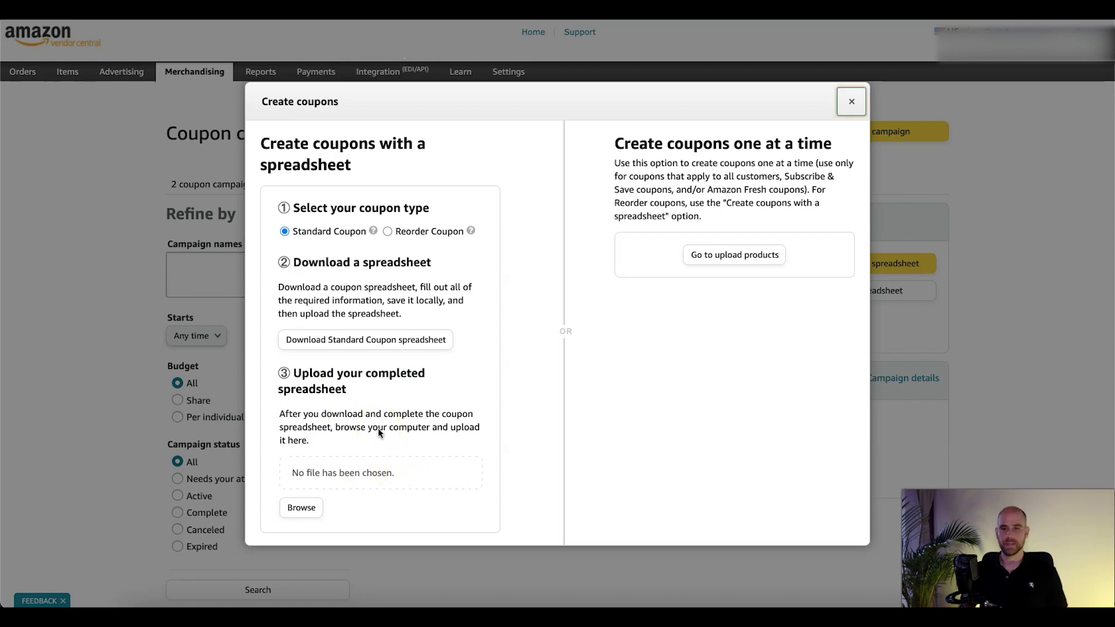